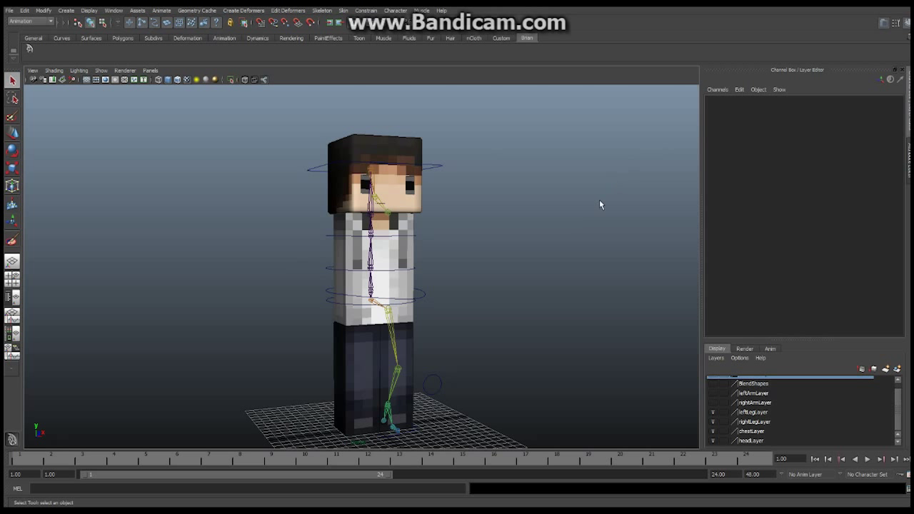
- Inspect the rig, then store the bx_Root skeleton's current pose with Set Preferred Angle
left_click_drag(484, 275, 347, 269, "alt")
right_click_drag(348, 269, 407, 224, "alt")
left_click_drag(406, 224, 332, 265, "alt")
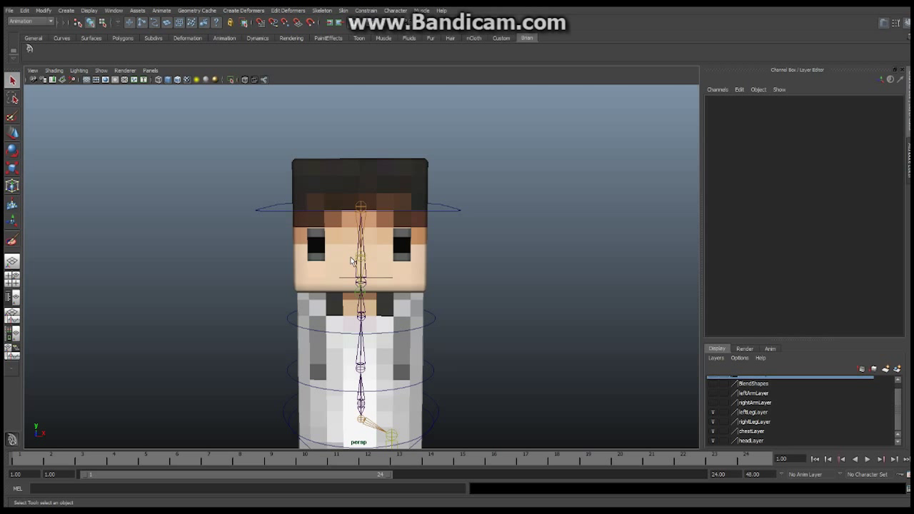
left_click_drag(351, 261, 441, 276, "alt")
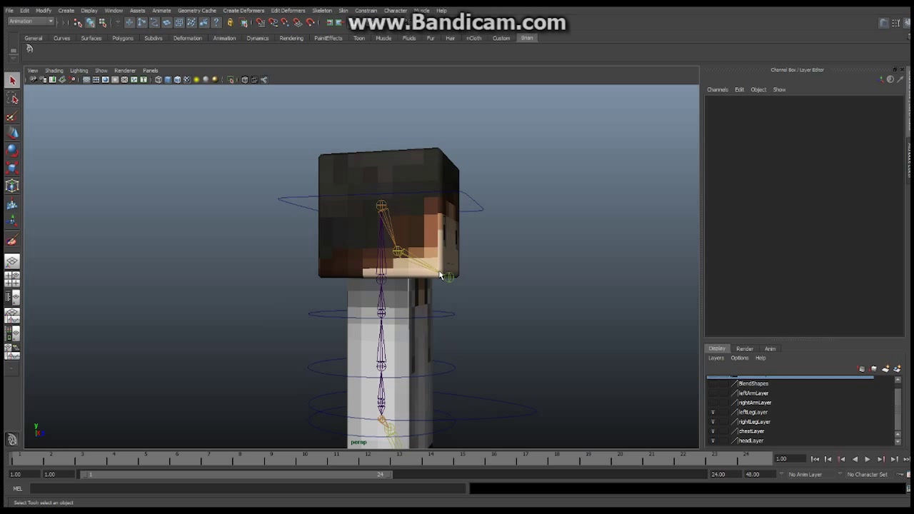
left_click_drag(437, 253, 397, 182, "alt")
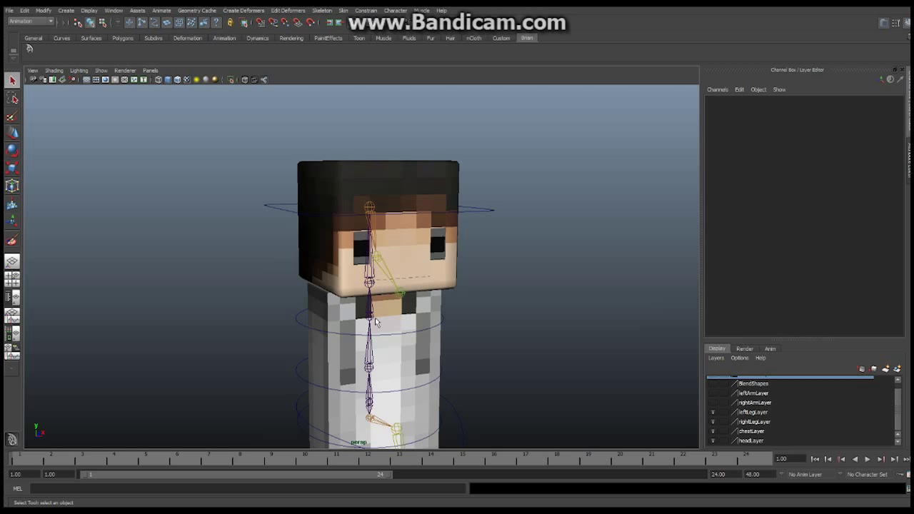
left_click_drag(413, 314, 461, 300, "alt")
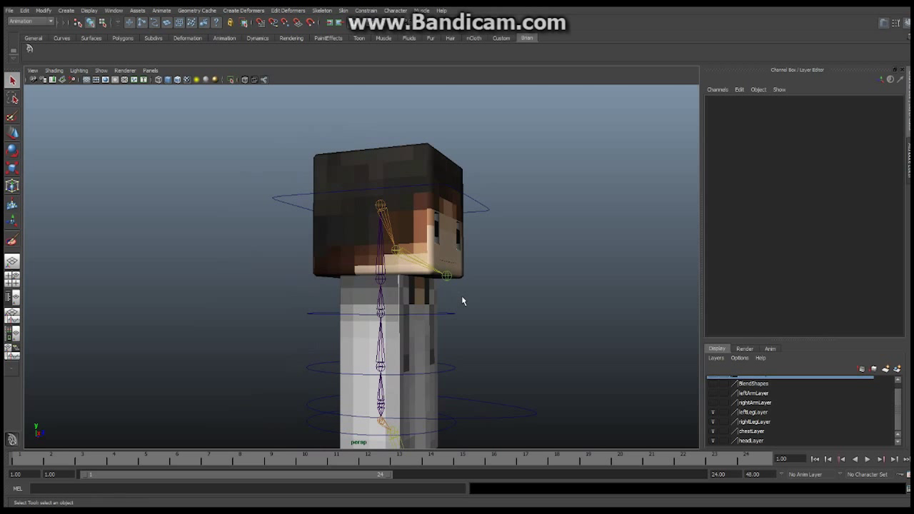
left_click_drag(436, 306, 325, 309, "alt")
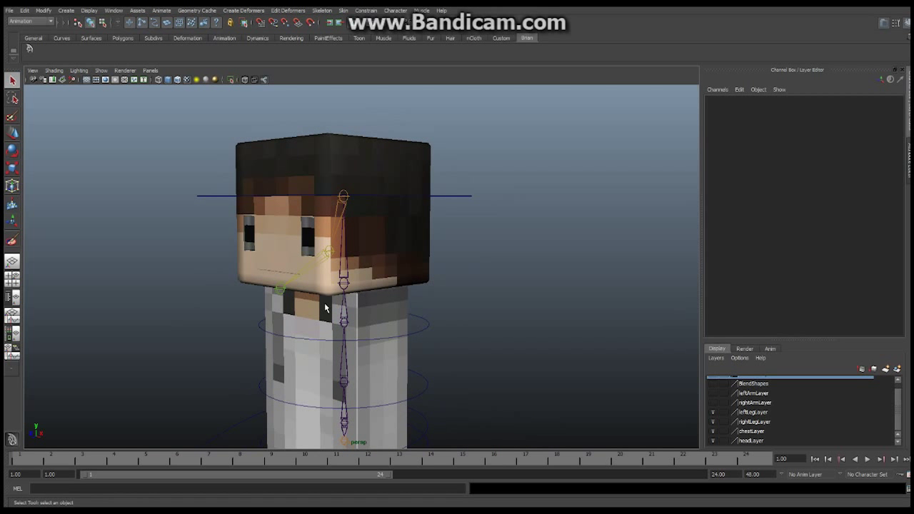
left_click_drag(342, 310, 438, 318, "alt")
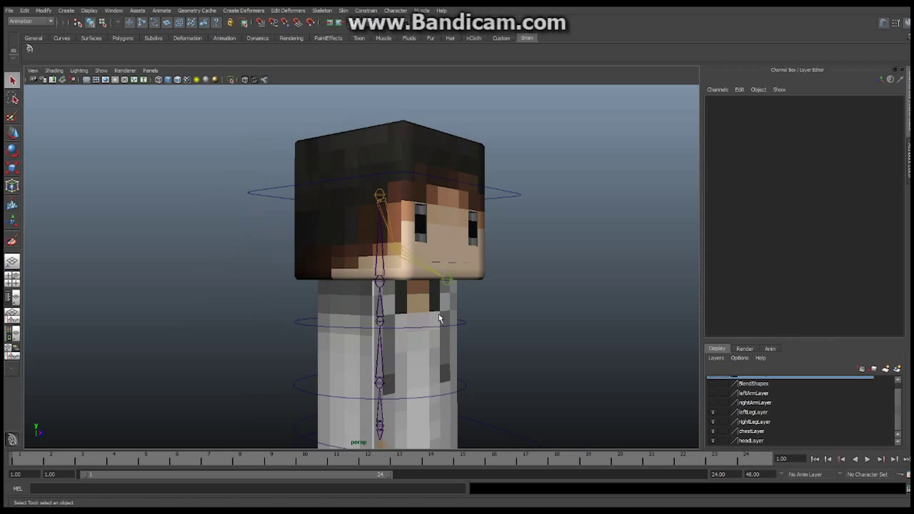
mouse_move(451, 239)
left_mouse_down("alt")
mouse_move(447, 254)
mouse_move(457, 245)
mouse_move(443, 237)
left_mouse_up("alt")
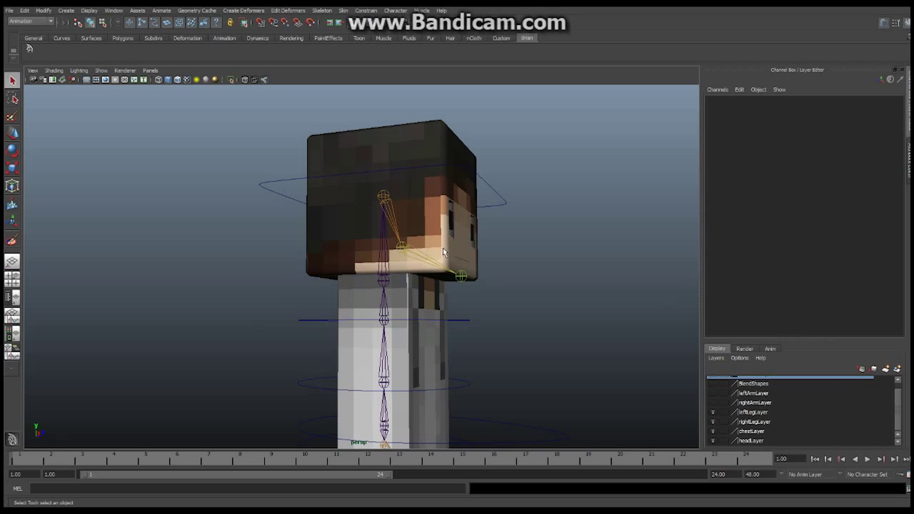
left_click_drag(458, 317, 365, 267, "alt")
right_click_drag(272, 292, 447, 271, "alt")
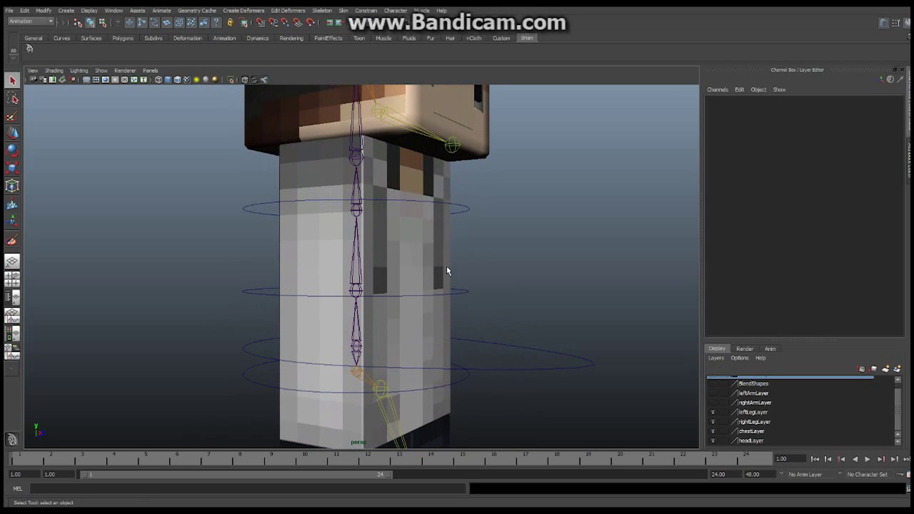
left_click(358, 350)
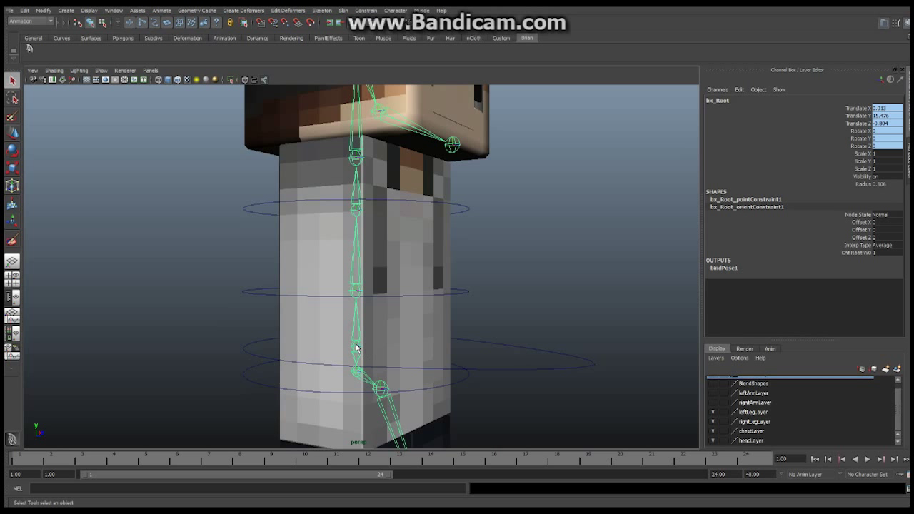
right_click(357, 347)
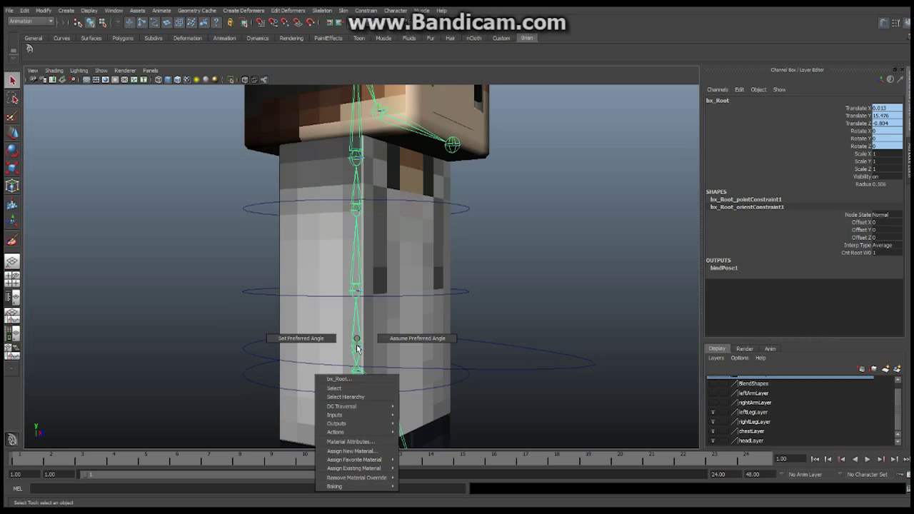
left_click(314, 341)
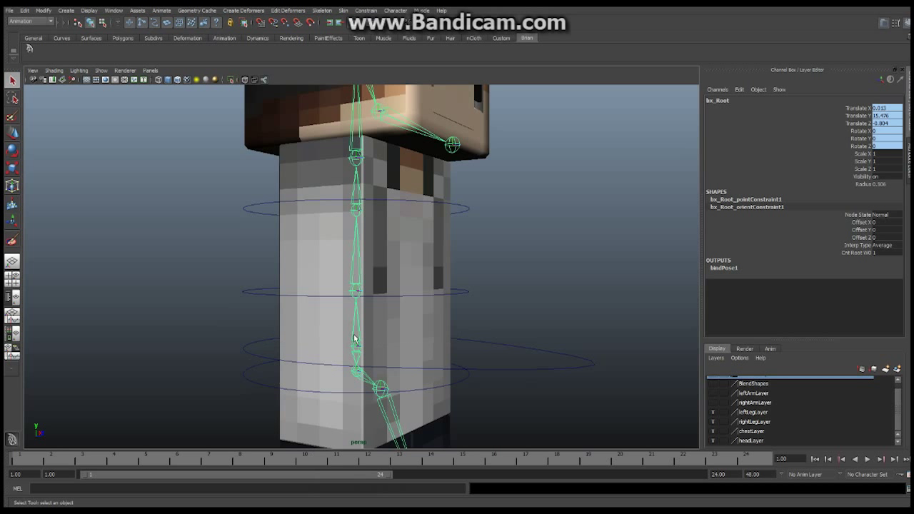
- Select the bn_Head and bn_Chin joints, then the charHead15 head mesh
right_click_drag(483, 333, 317, 270, "alt")
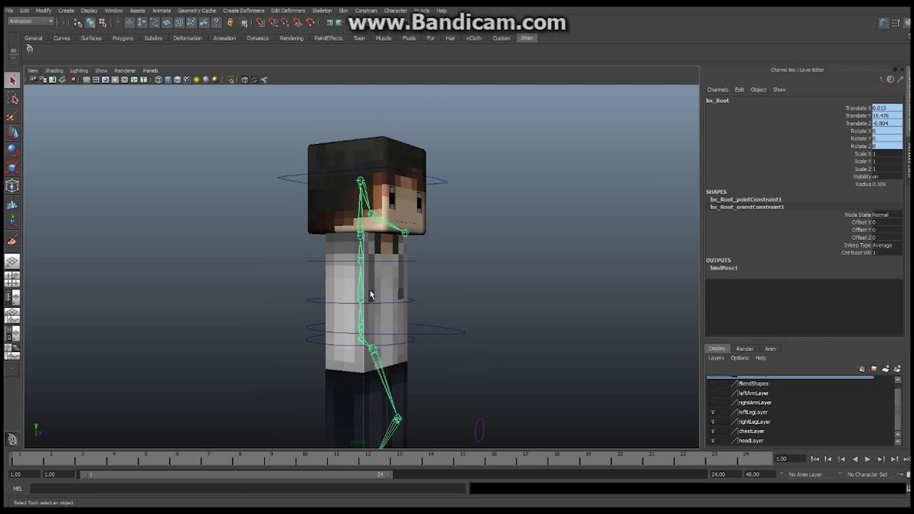
right_click_drag(383, 247, 488, 293, "alt")
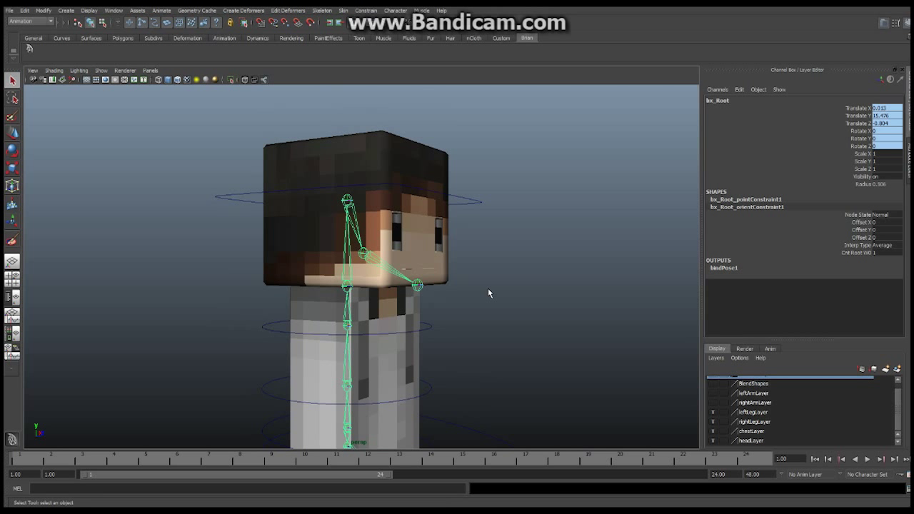
right_click_drag(498, 291, 510, 289, "alt")
right_click_drag(323, 258, 365, 250, "alt")
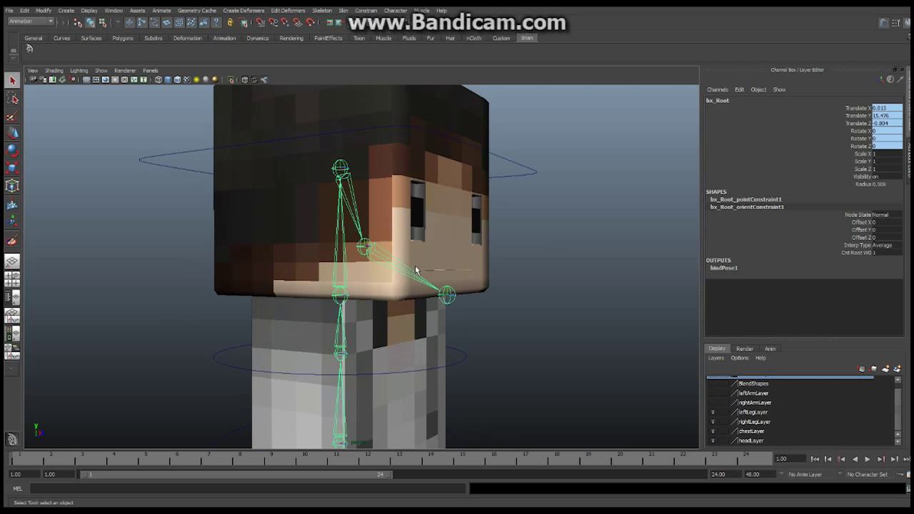
left_click(343, 166)
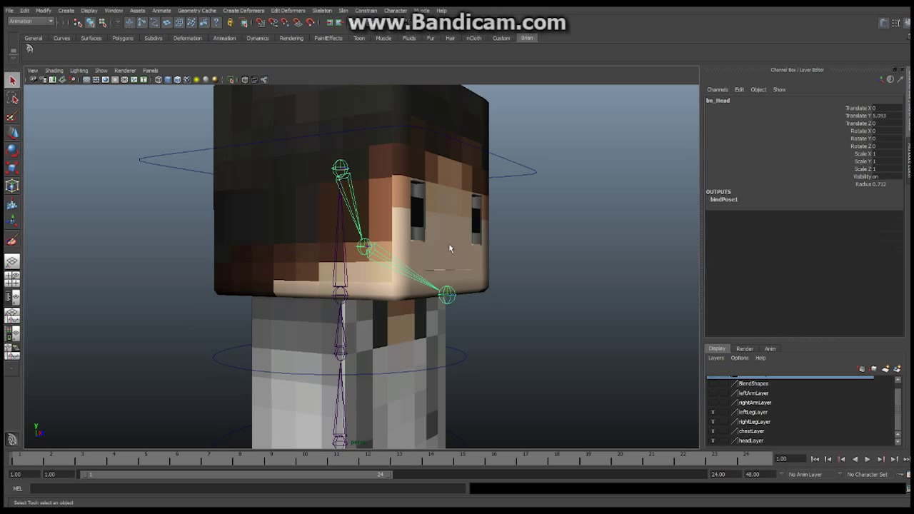
left_click(446, 294)
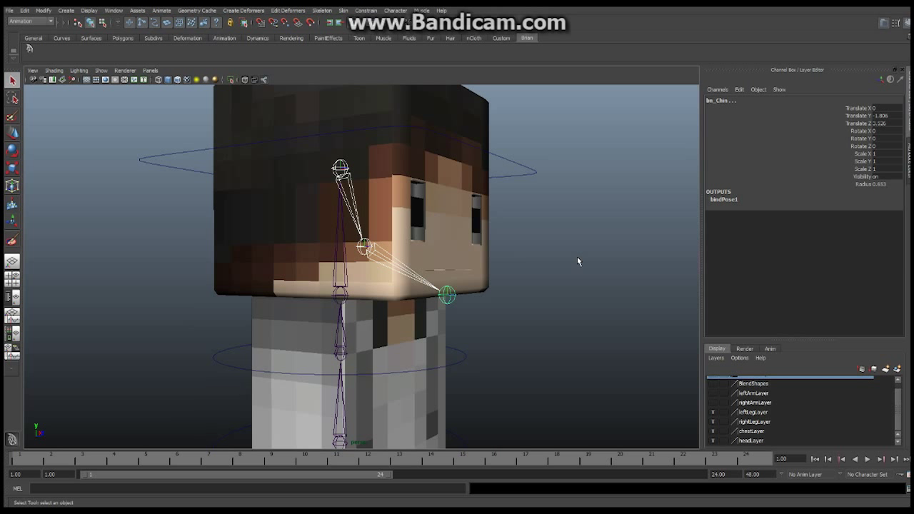
right_click_drag(577, 262, 410, 239, "alt")
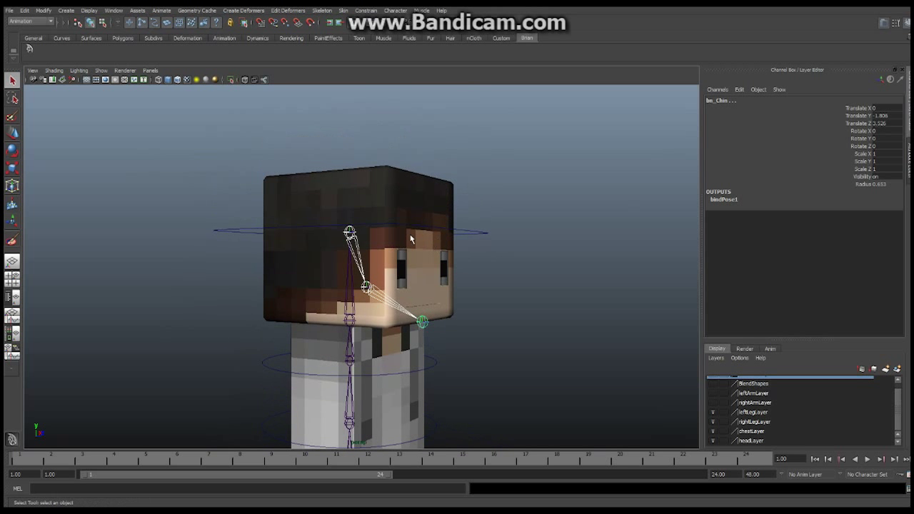
left_click(398, 191)
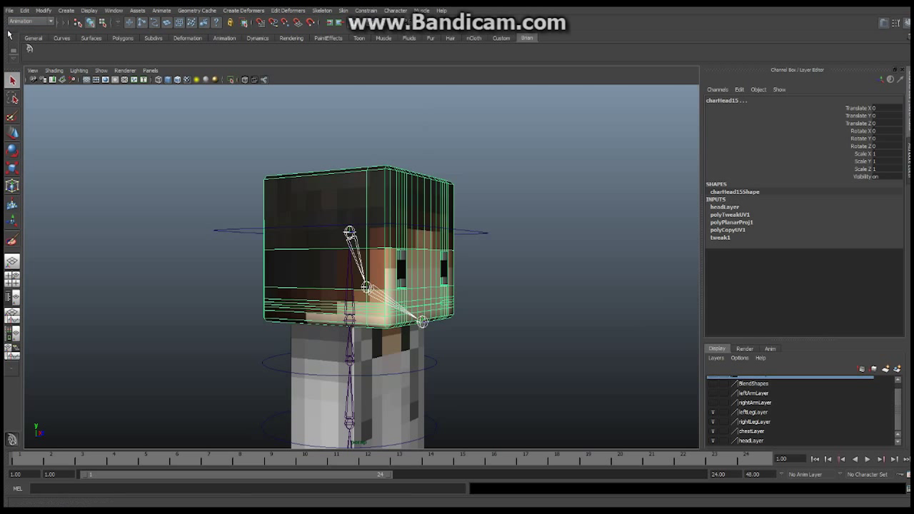
- Smooth-bind charHead15 to its joints using Closest in hierarchy
left_click(345, 11)
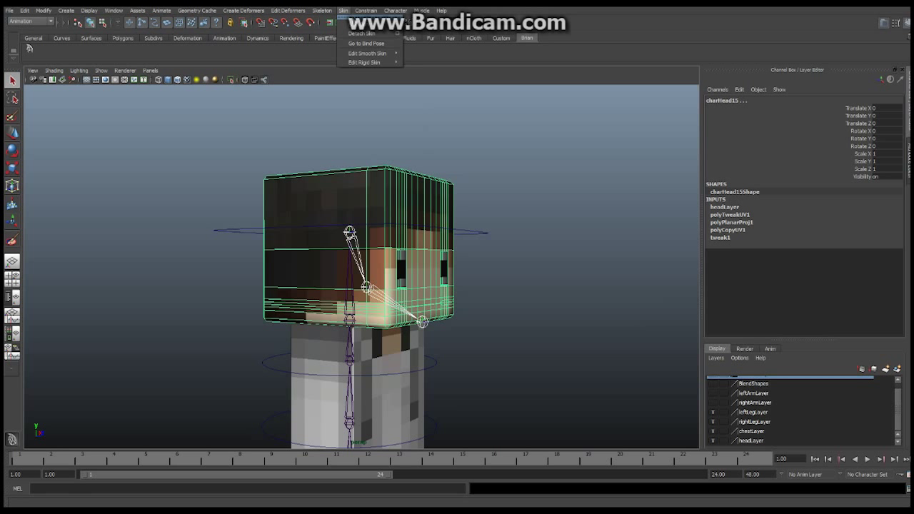
mouse_move(405, 33)
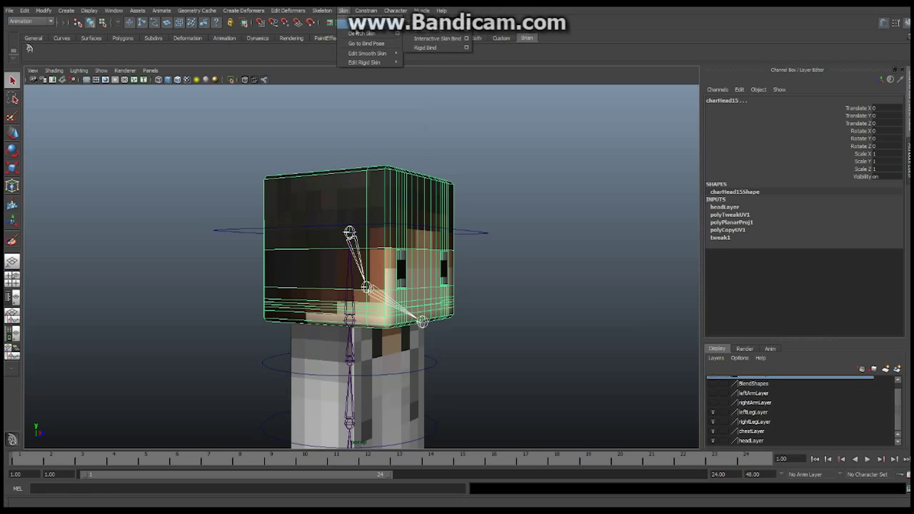
left_click(467, 30)
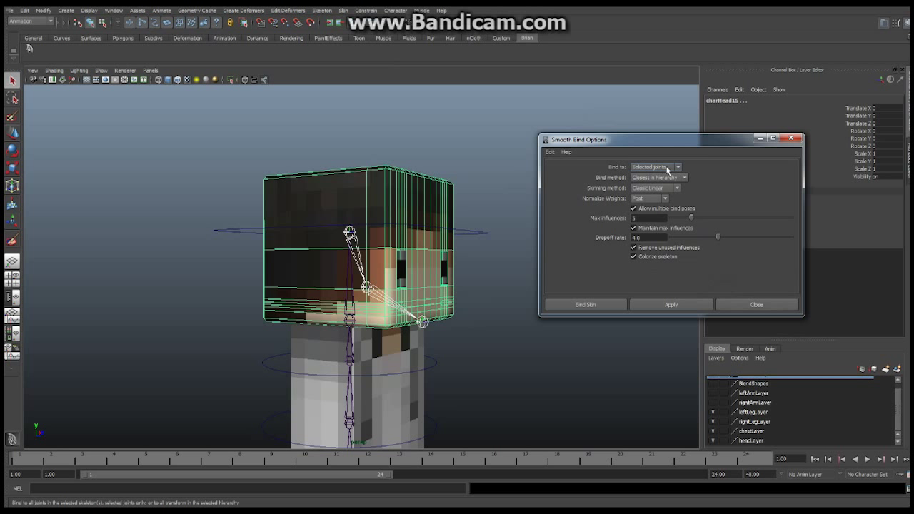
left_click(586, 305)
- Select the cnt_Head control and switch to the Rotate tool
left_click_drag(499, 183, 438, 268, "alt")
left_click(471, 230)
key("e")
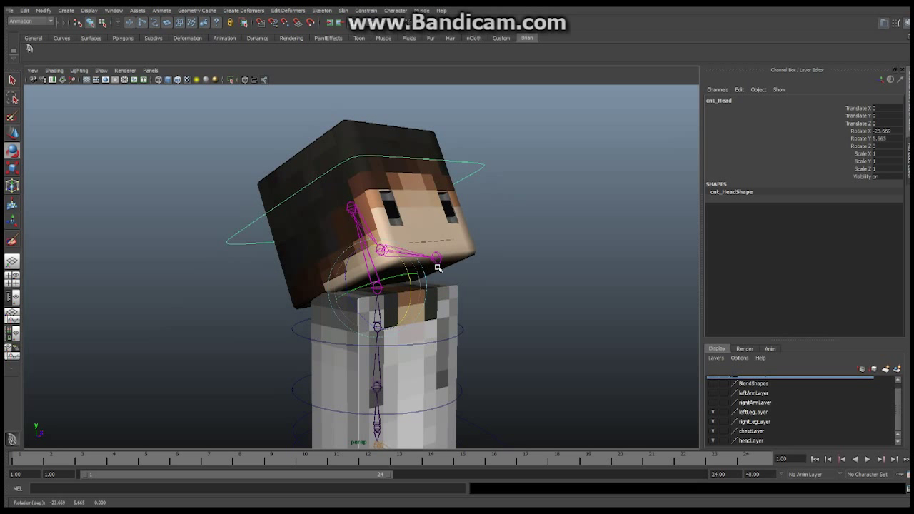
- Undo the test head turn and set cnt_Head's Rotate Y to 0
key("ctrl+z")
double_click(884, 139)
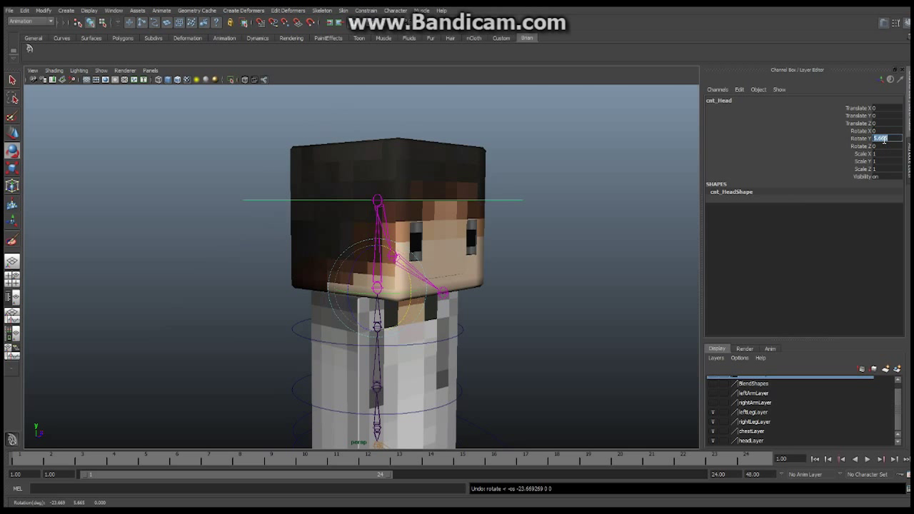
type("0")
key("Return")
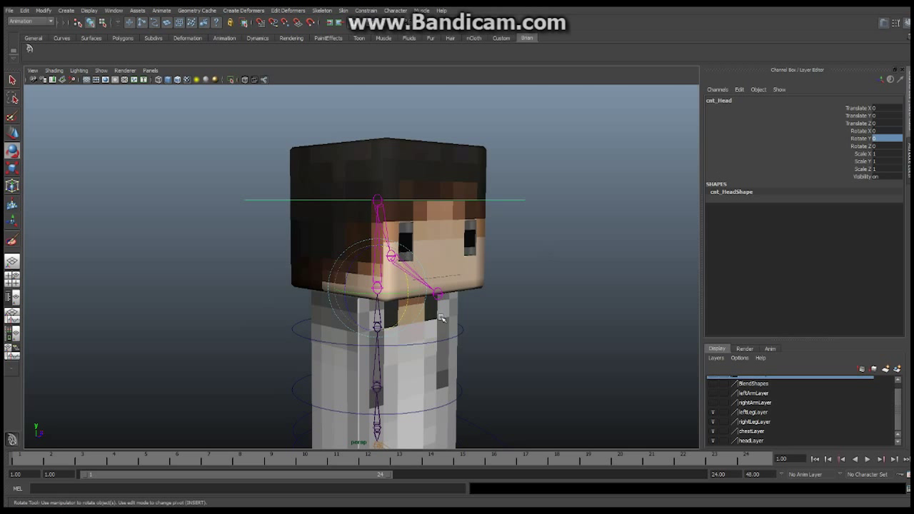
- Select the bx_Jaw joint and orbit around the side of the head
scroll(515, 250, "up", 4)
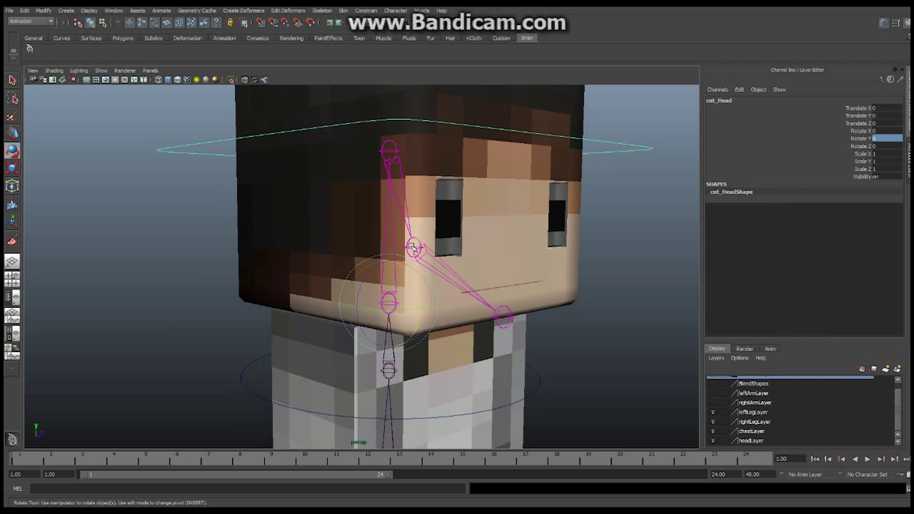
left_click(418, 247)
left_click_drag(492, 215, 460, 225, "alt")
left_click_drag(542, 244, 516, 264, "alt")
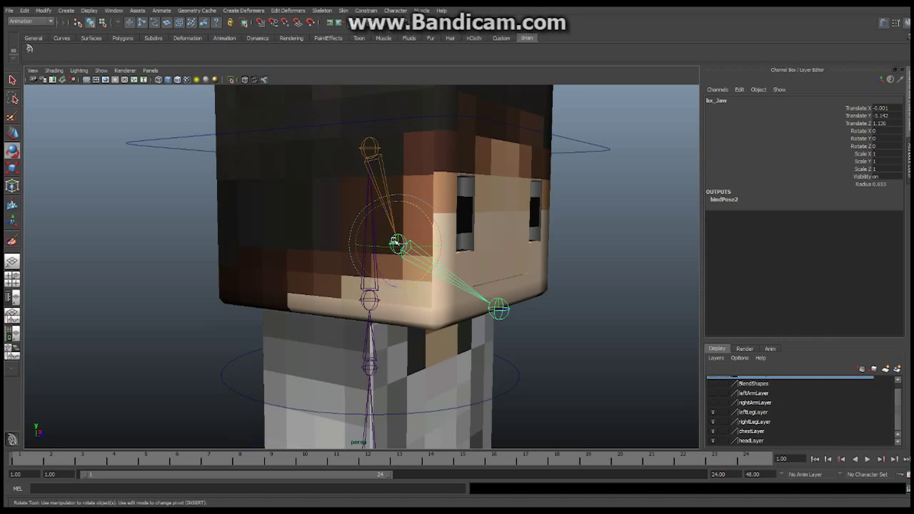
- Tilt the jaw about 32 degrees as a test, undo it, and select charHead15
left_click_drag(424, 212, 392, 232)
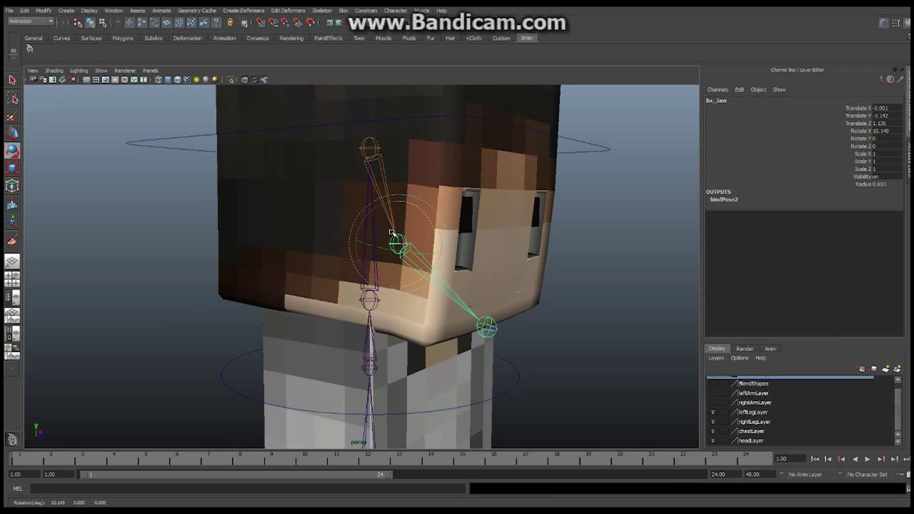
key("ctrl+z")
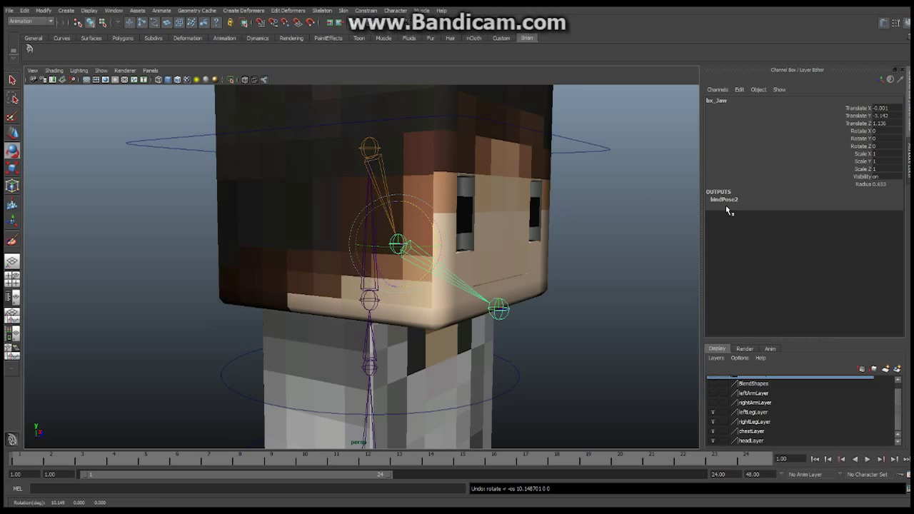
left_click(508, 168)
left_click_drag(508, 177, 528, 135, "alt")
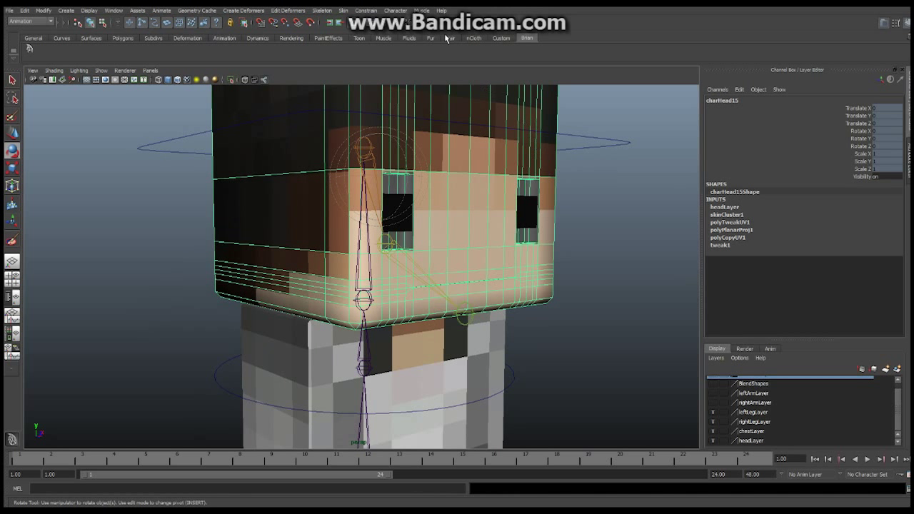
- Launch the Paint Skin Weights Tool on charHead15 from Skin > Edit Smooth Skin
left_click(344, 10)
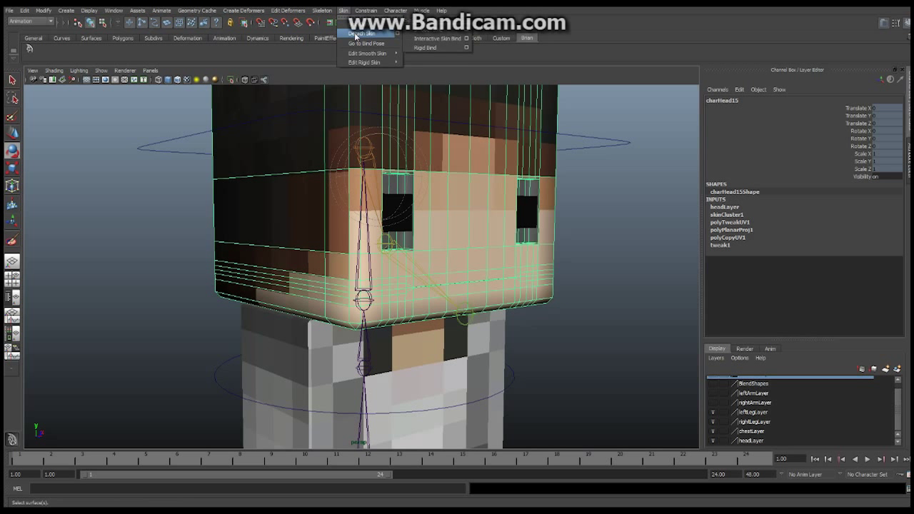
mouse_move(359, 57)
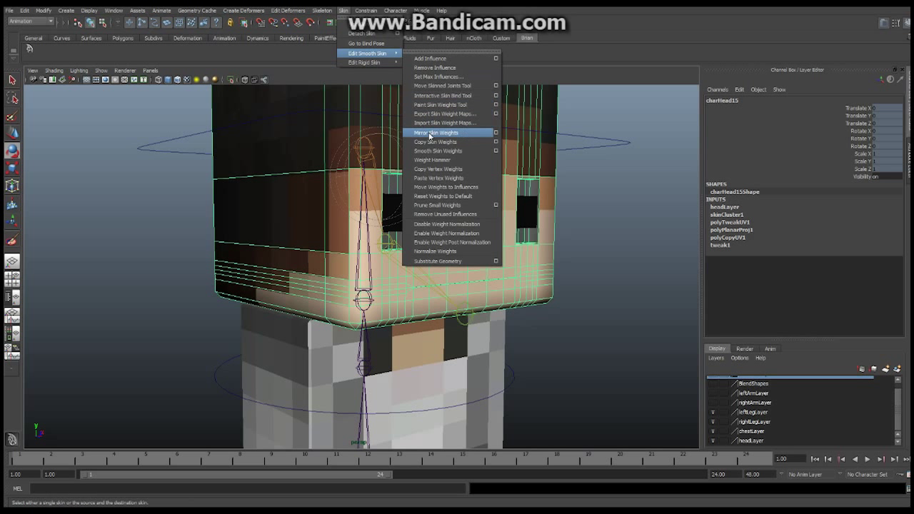
left_click(496, 105)
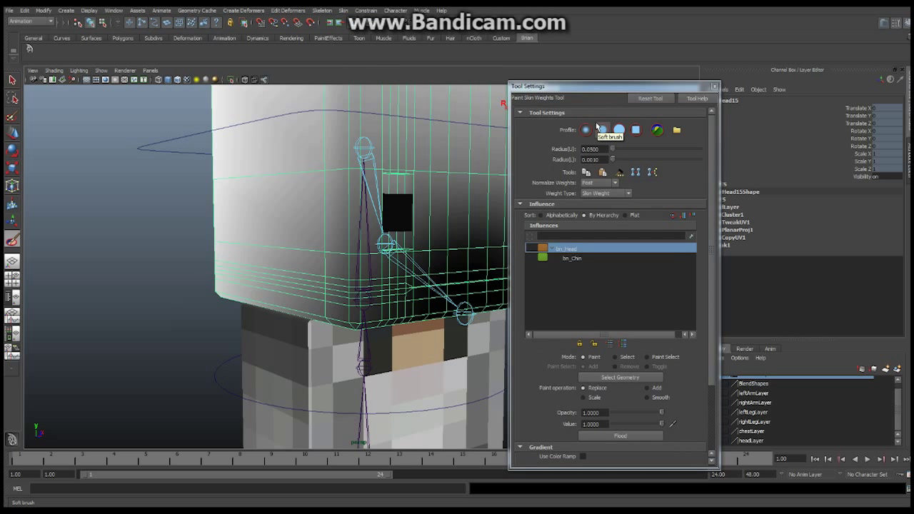
- Choose the Soft brush and flood the whole head with bn_Head weight 1
left_click(601, 129)
left_click_drag(346, 243, 236, 227, "alt")
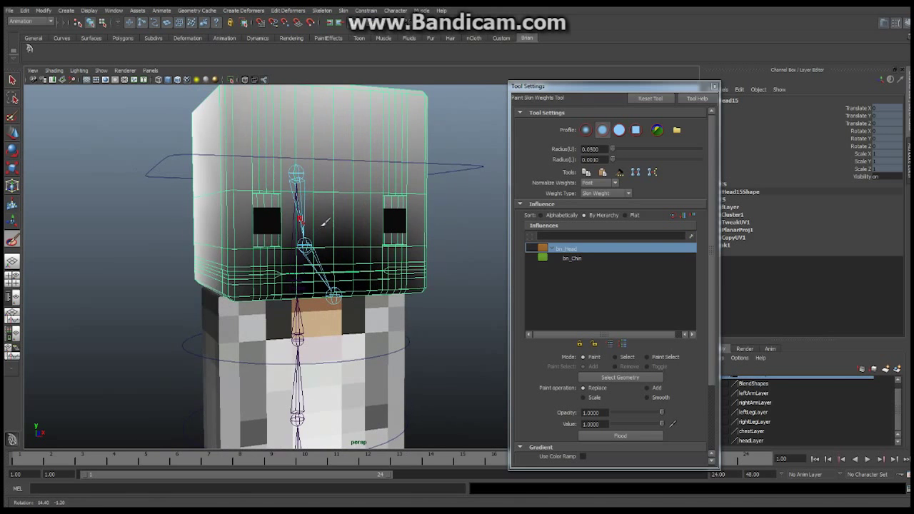
mouse_move(352, 226)
left_mouse_down("alt")
mouse_move(419, 231)
mouse_move(351, 241)
mouse_move(307, 204)
mouse_move(229, 167)
mouse_move(362, 288)
left_mouse_up("alt")
left_click(568, 258)
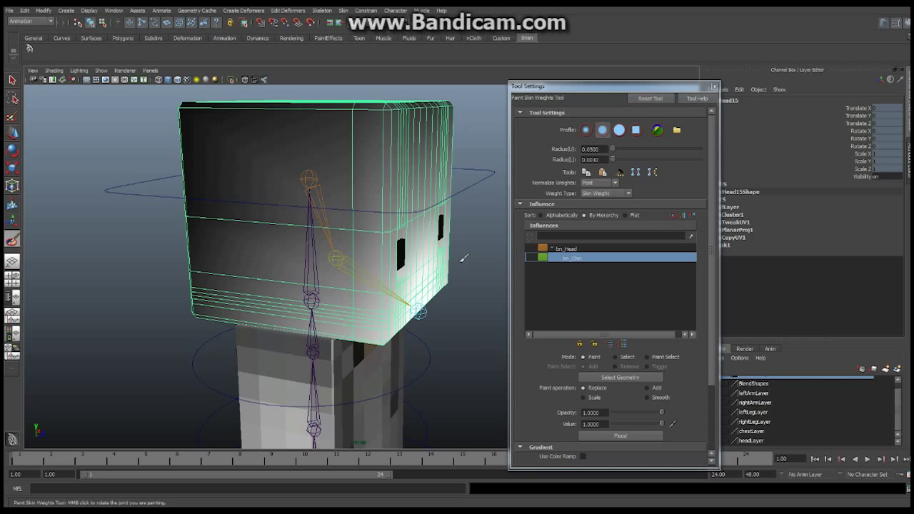
left_click(569, 249)
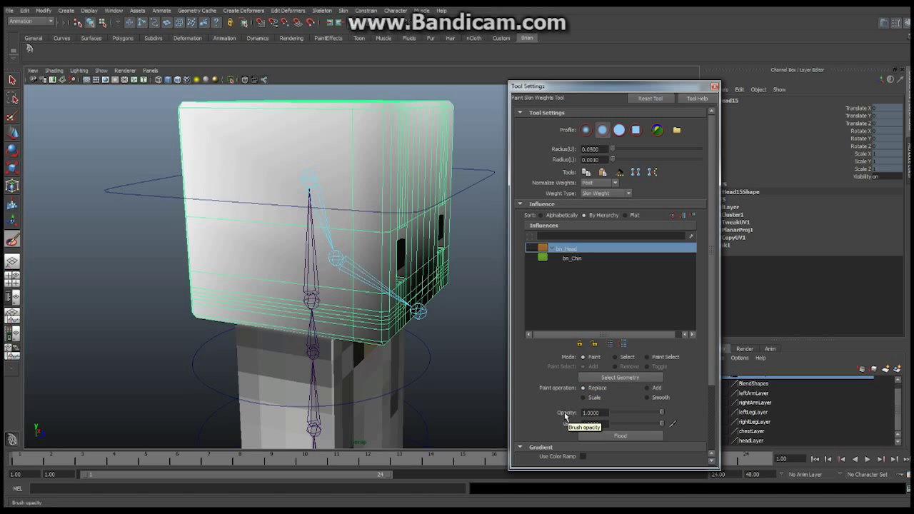
left_click(632, 438)
- Select bn_Chin and flood it at value 0 across the head
left_click_drag(402, 213, 379, 207, "alt")
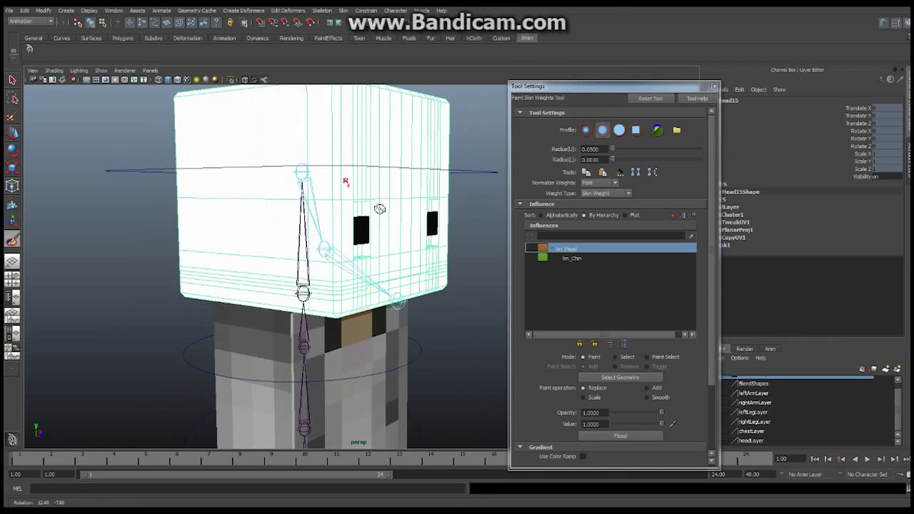
left_click(580, 259)
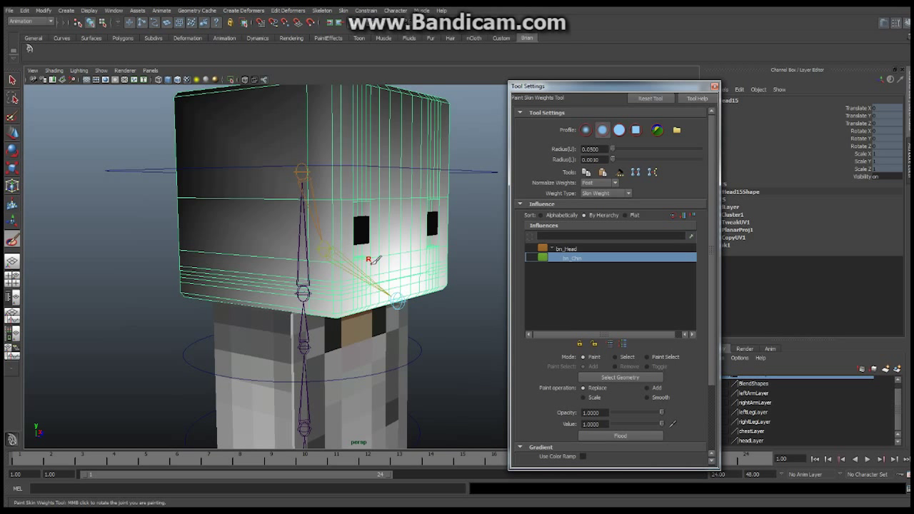
double_click(599, 424)
type("0")
key("Return")
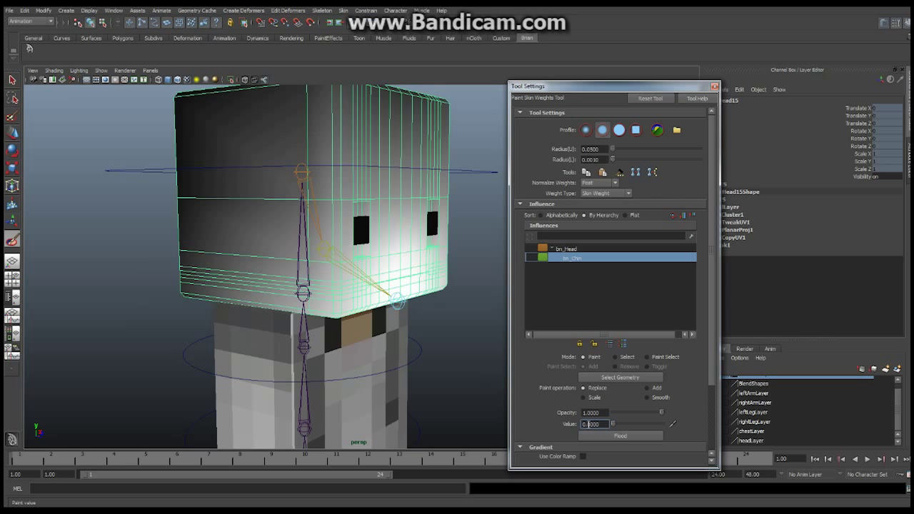
left_click(624, 437)
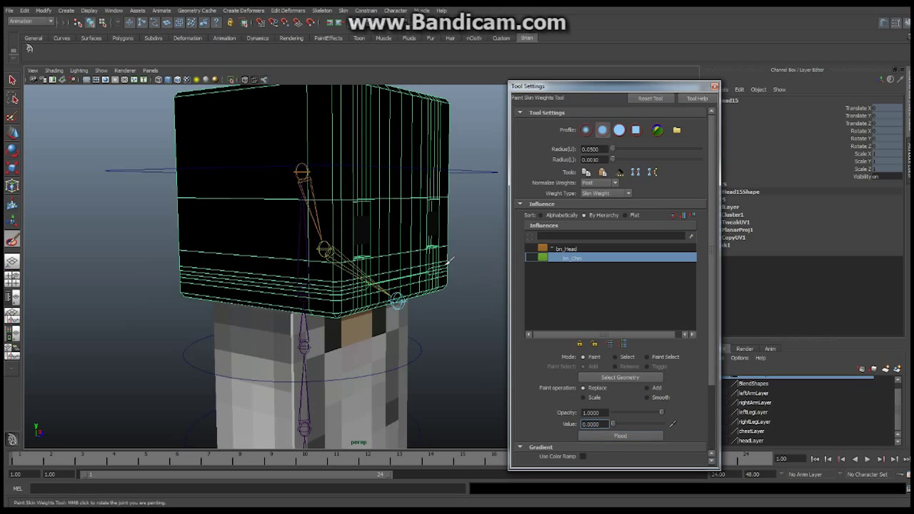
- Orbit around the character and return to the Select Tool
right_click_drag(435, 231, 296, 240, "alt")
left_click_drag(296, 241, 249, 249, "alt")
left_click_drag(392, 239, 349, 227, "alt")
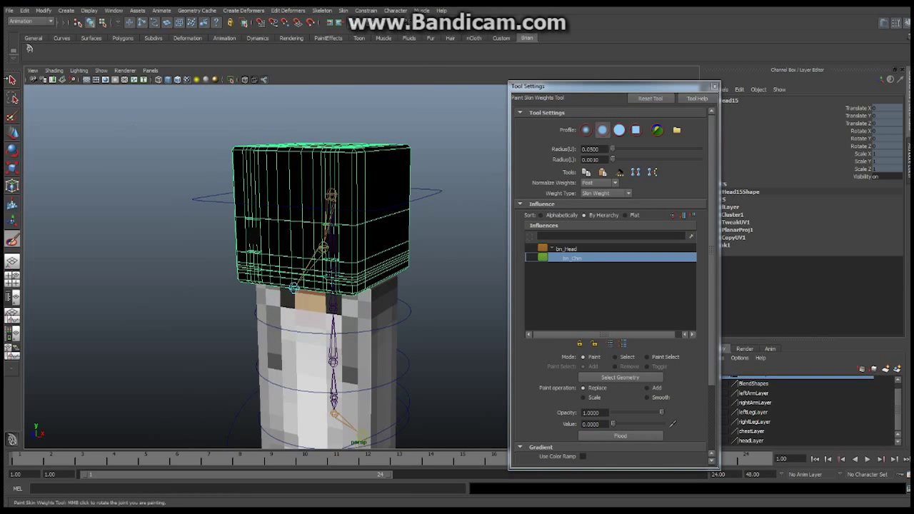
left_click(17, 83)
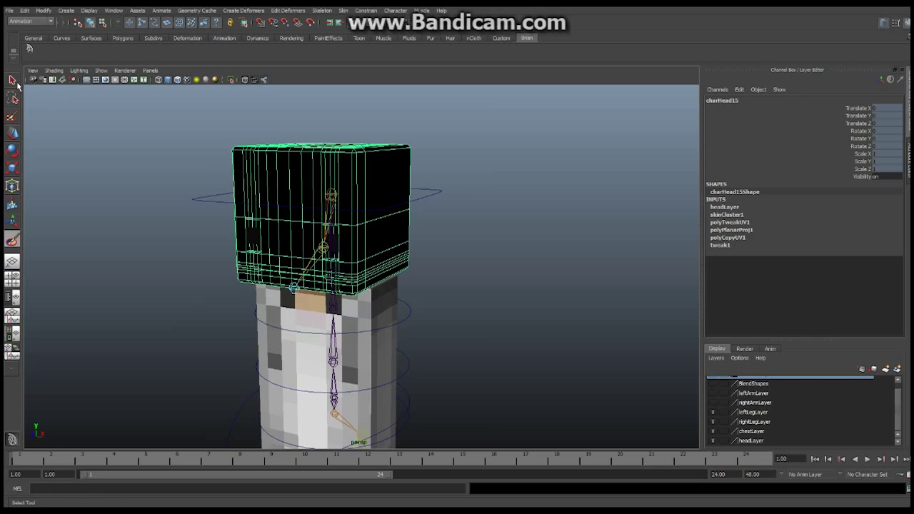
left_click(442, 191)
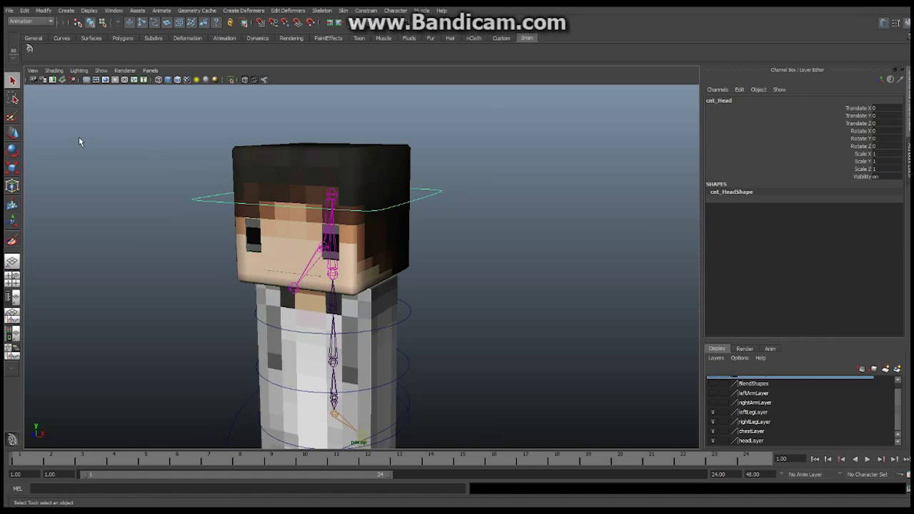
left_click(12, 150)
mouse_move(346, 287)
left_mouse_down()
mouse_move(353, 281)
mouse_move(330, 283)
left_mouse_up()
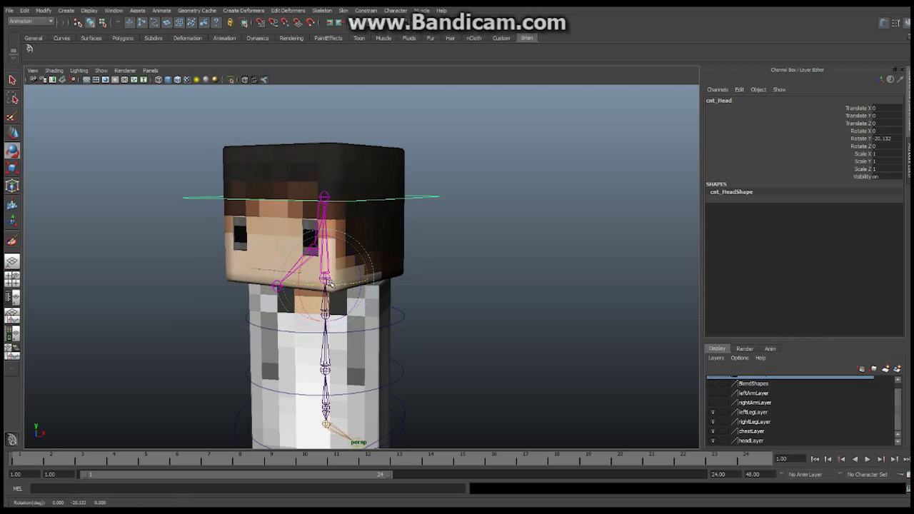
key("ctrl+z")
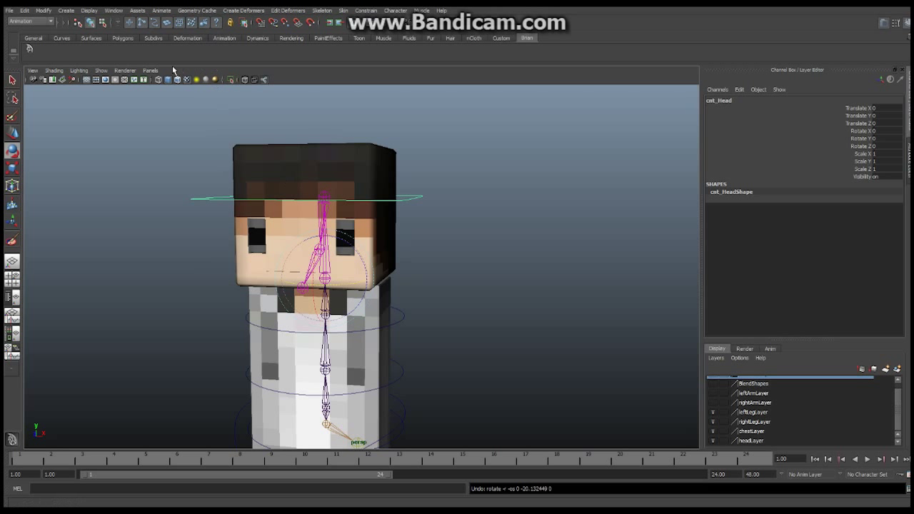
left_click(150, 70)
mouse_move(162, 100)
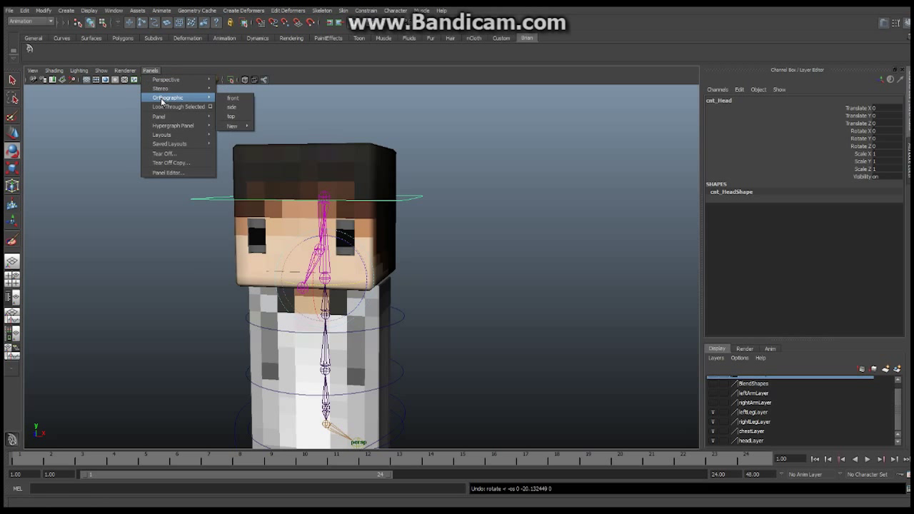
- Switch to the side orthographic view with joints hidden, zoomed on the head
left_click(232, 107)
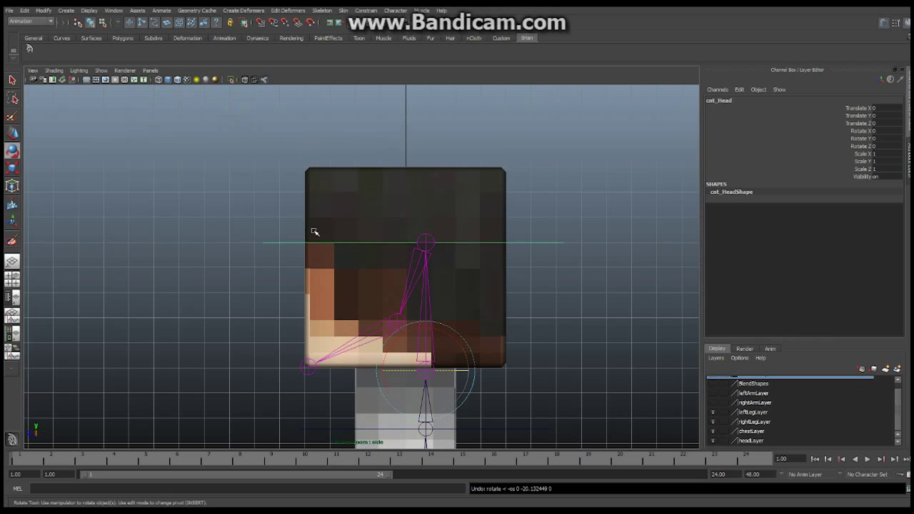
left_click(101, 70)
left_click(128, 177)
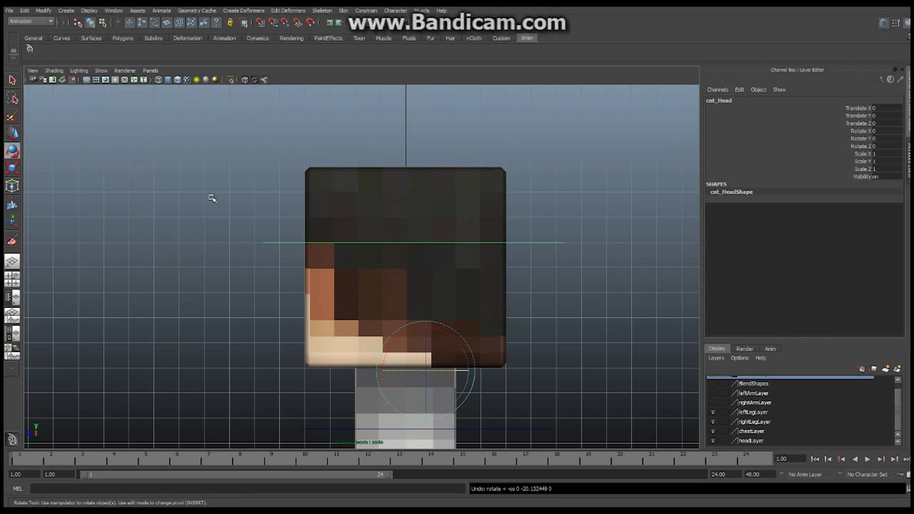
middle_click_drag(388, 282, 219, 253, "alt")
scroll(498, 231, "up", 3)
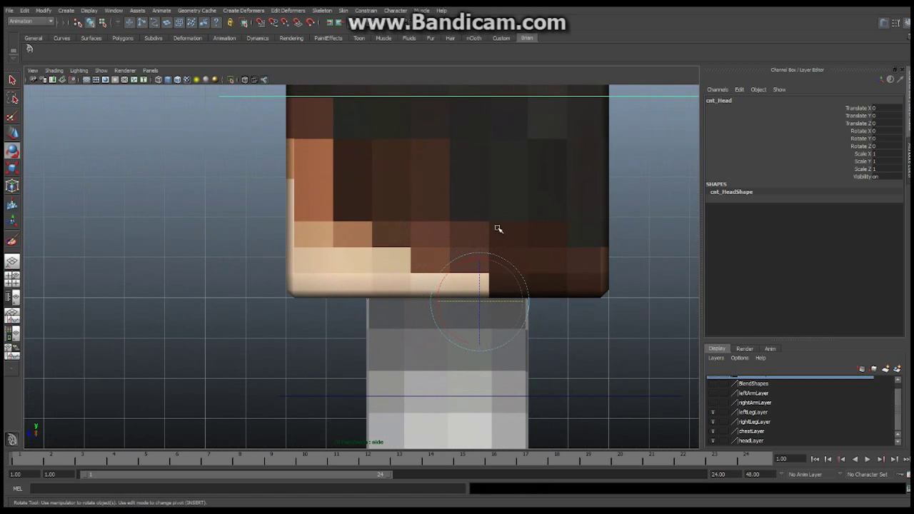
- Marquee-select the lower front vertices of the head, then return to perspective
left_click(325, 198)
right_click(326, 199)
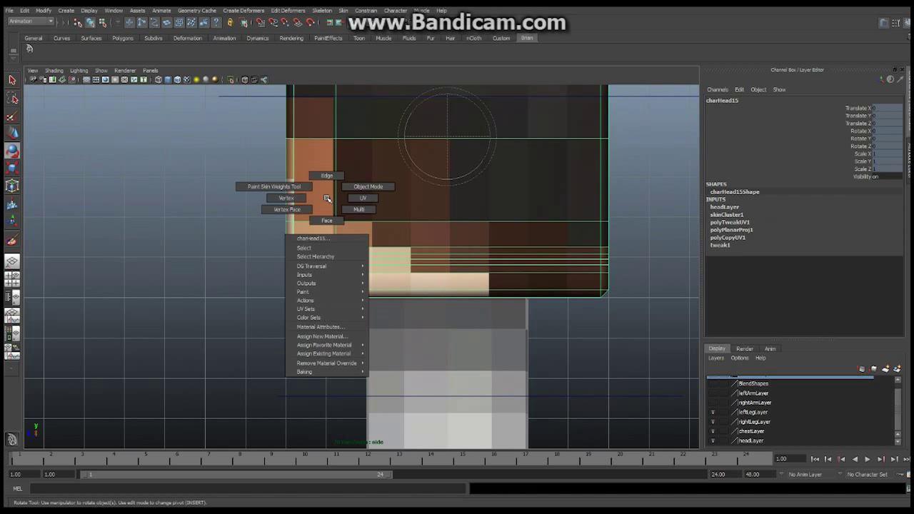
right_click_drag(326, 198, 288, 200)
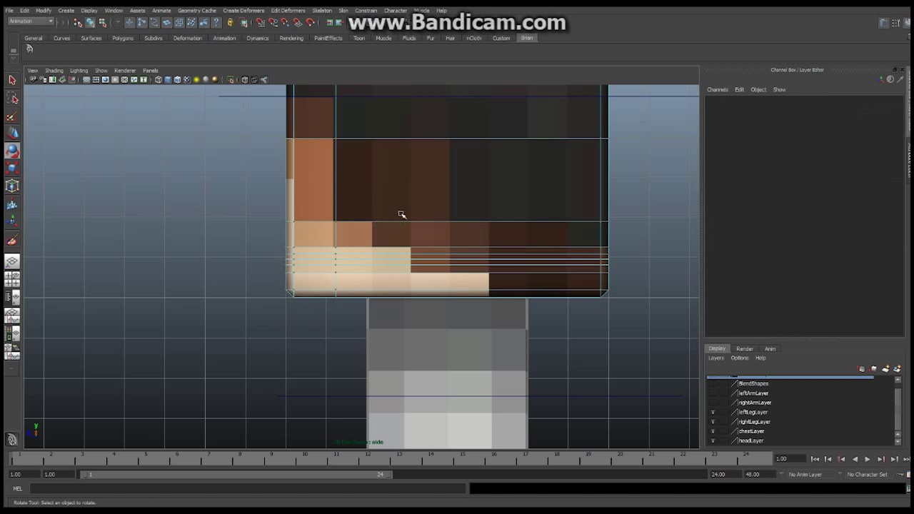
middle_click_drag(363, 232, 377, 187, "alt")
right_click_drag(362, 219, 512, 212, "alt")
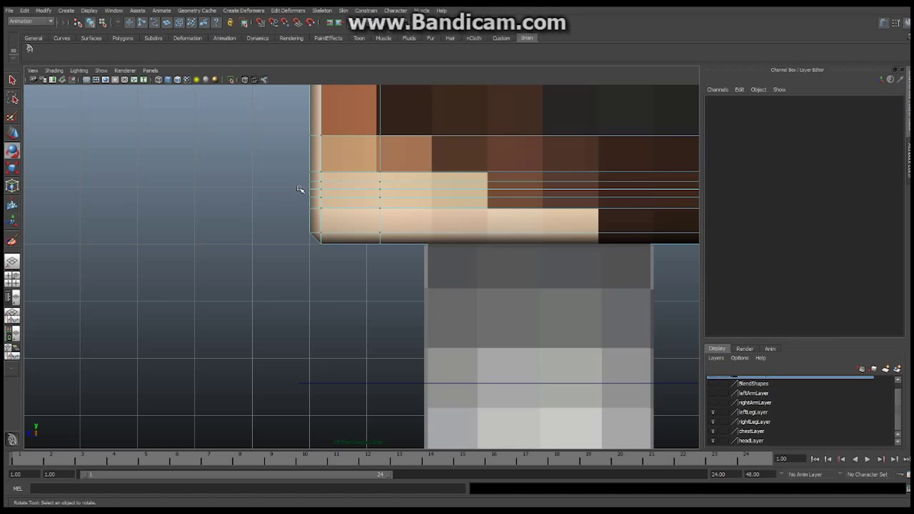
left_click_drag(309, 203, 394, 254)
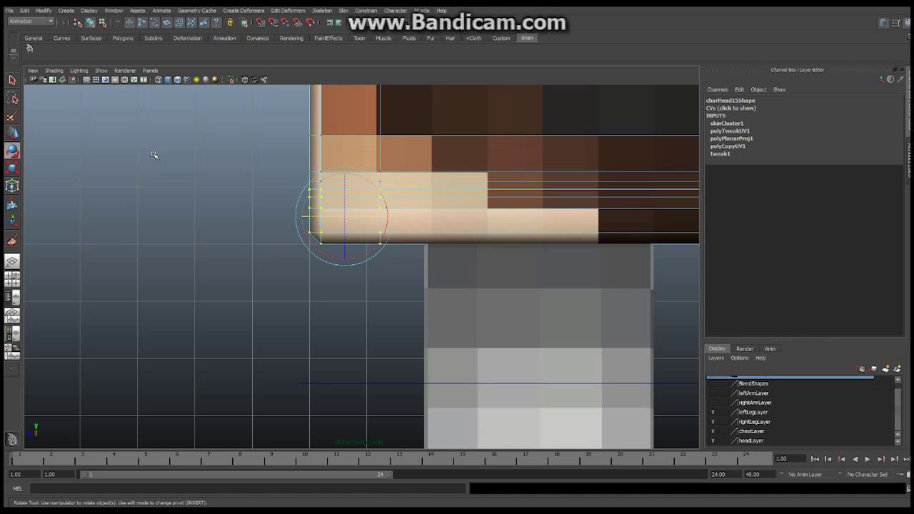
left_click(11, 263)
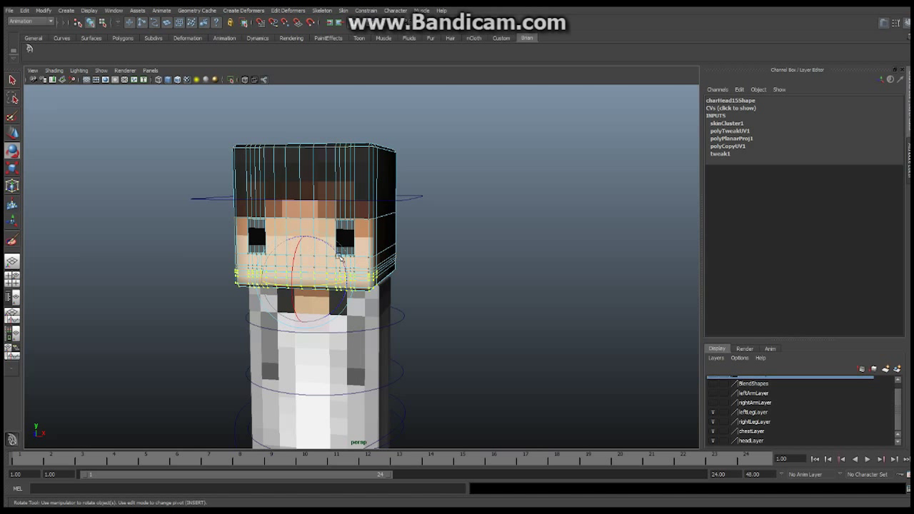
scroll(314, 250, "up", 3)
scroll(277, 266, "up", 5)
left_click_drag(520, 241, 198, 251, "alt")
scroll(416, 237, "up", 6)
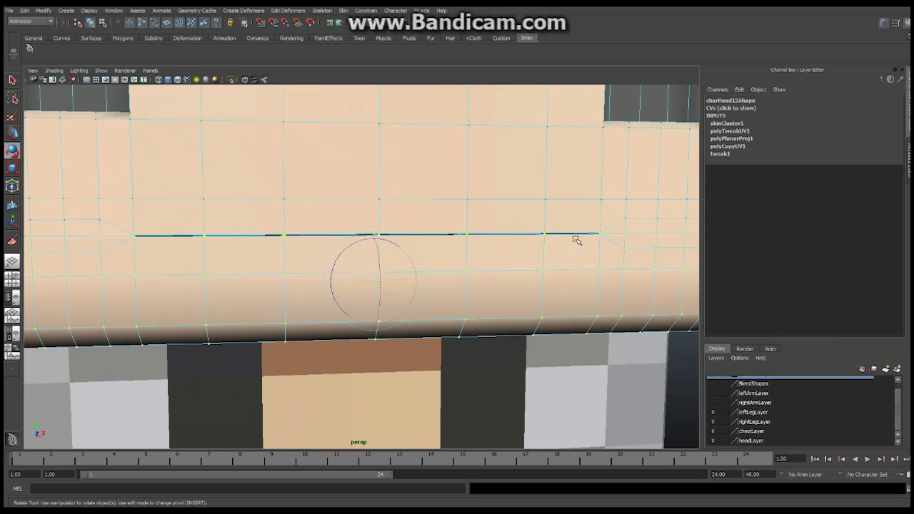
scroll(276, 235, "up", 8)
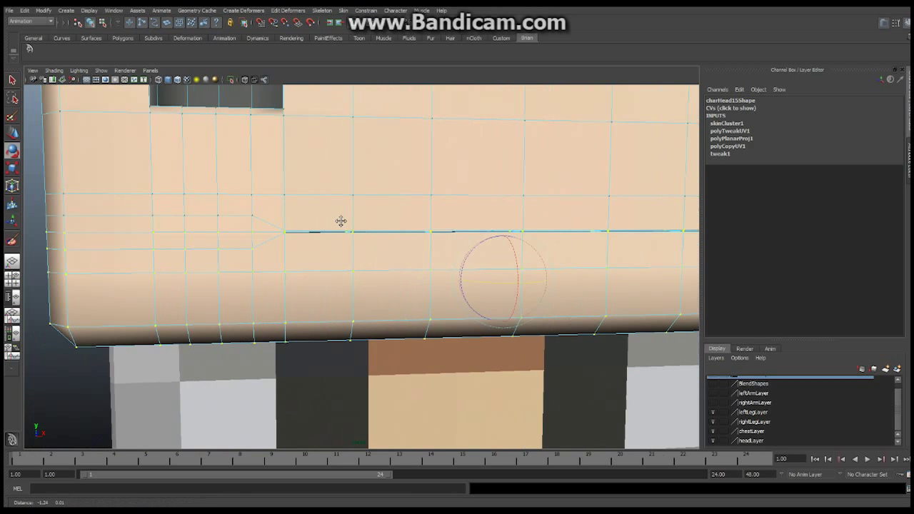
mouse_move(223, 201)
left_mouse_down("alt")
mouse_move(239, 206)
mouse_move(229, 216)
left_mouse_up("alt")
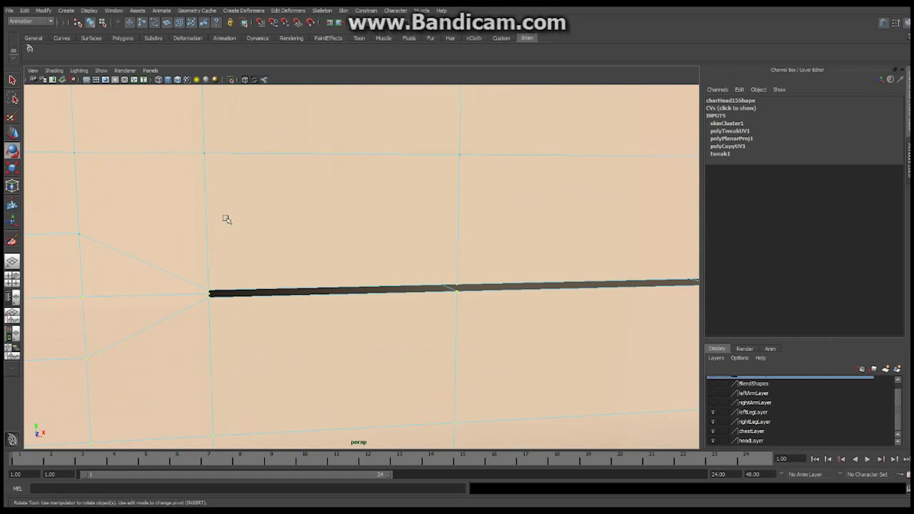
key("f")
scroll(214, 226, "up", 2)
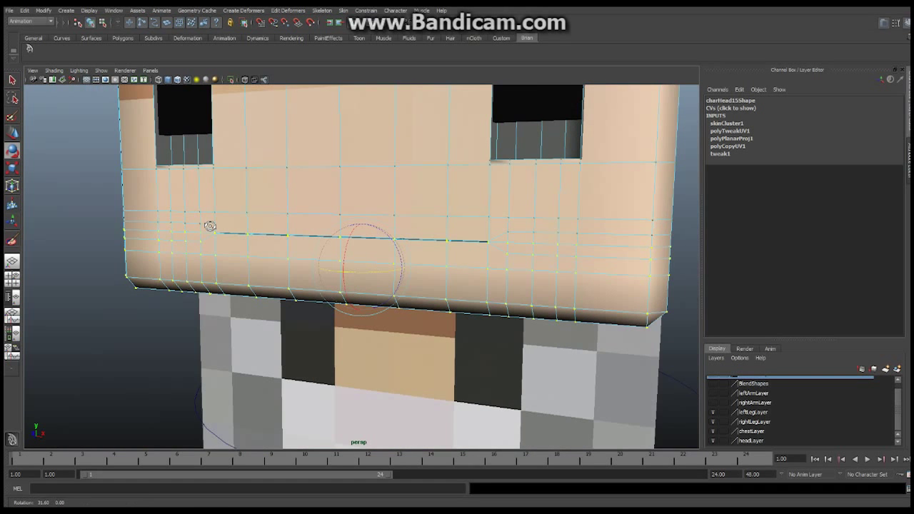
scroll(200, 229, "up", 3)
middle_click_drag(111, 210, 350, 238, "alt")
scroll(208, 217, "up", 5)
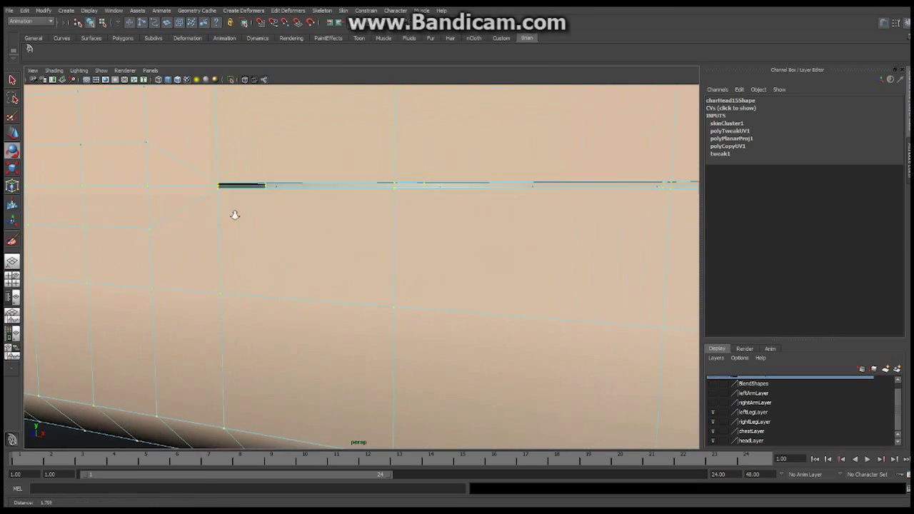
left_click_drag(333, 235, 375, 238, "alt")
key("e")
left_click_drag(540, 215, 594, 243)
middle_click_drag(638, 252, 191, 238, "alt")
key("e")
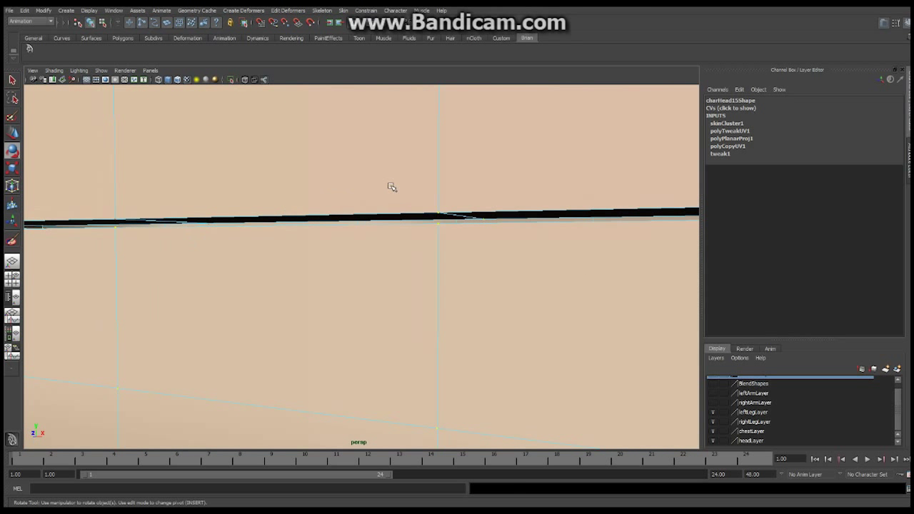
left_click_drag(469, 211, 504, 219)
left_click_drag(603, 246, 173, 248, "alt")
left_click_drag(333, 190, 459, 223)
middle_click_drag(576, 265, 279, 279, "alt")
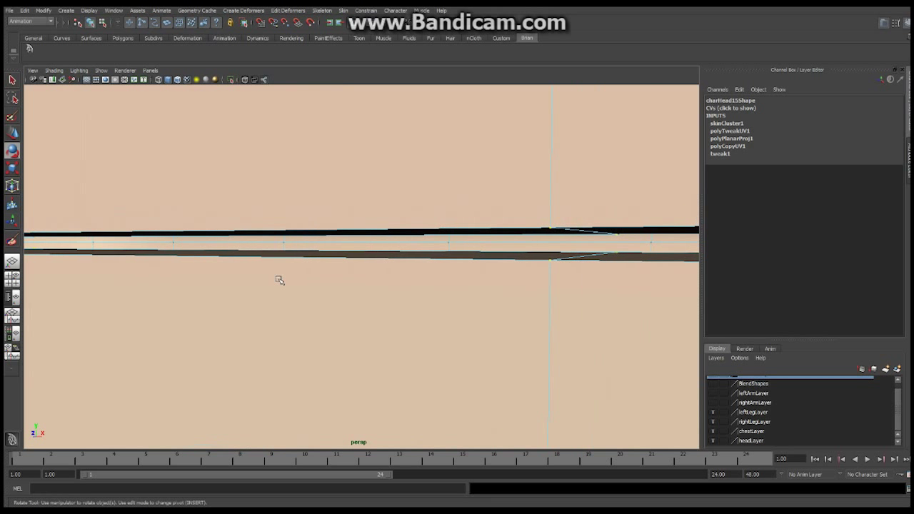
left_click_drag(537, 206, 500, 251)
key("e")
left_click_drag(444, 210, 393, 282)
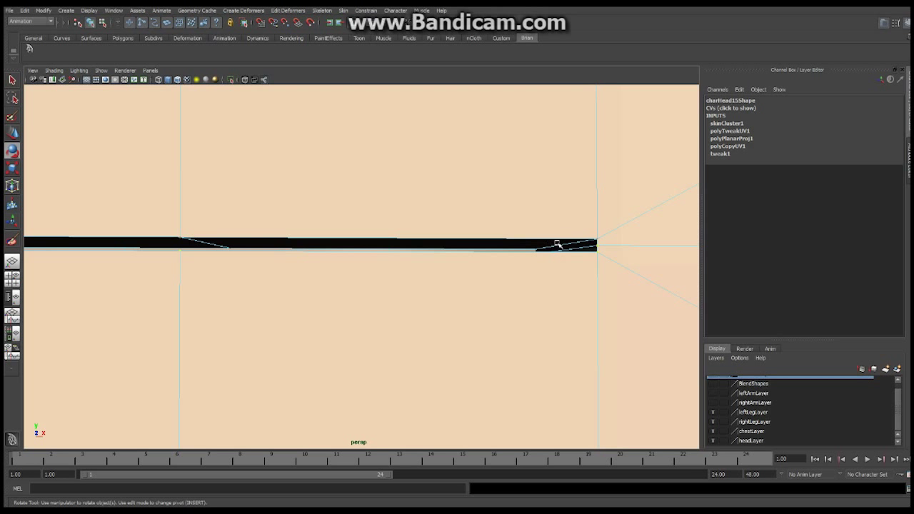
right_click_drag(574, 235, 505, 240, "alt")
left_click_drag(418, 245, 419, 268, "alt")
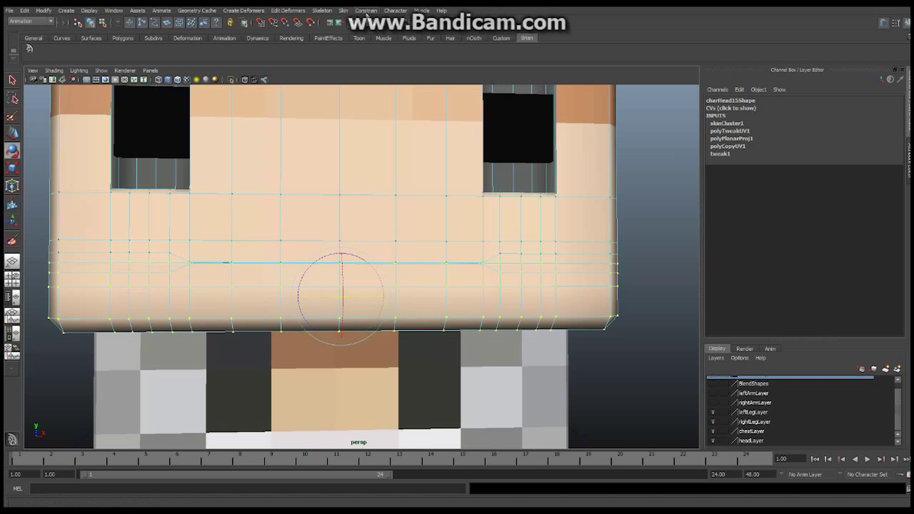
- In Paint Skin Weights, flood the selected jaw vertices with bn_Chin weight 1
left_click(344, 12)
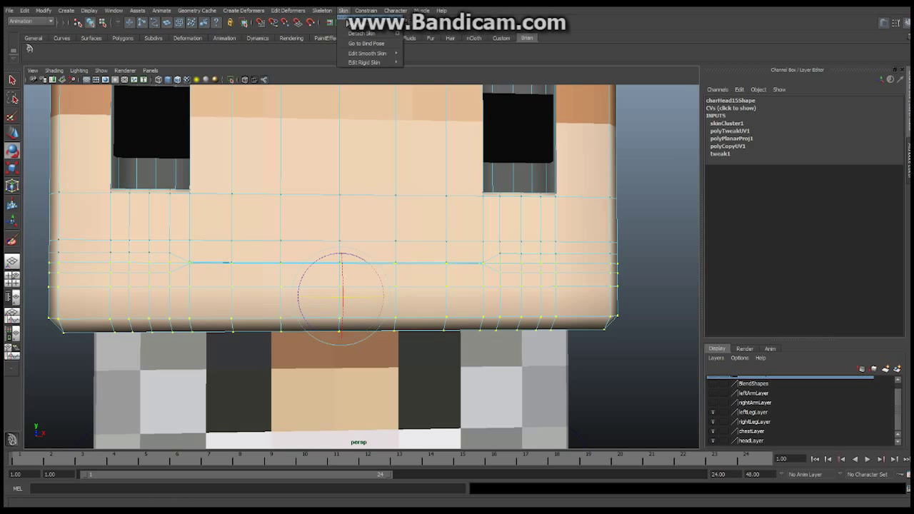
mouse_move(356, 55)
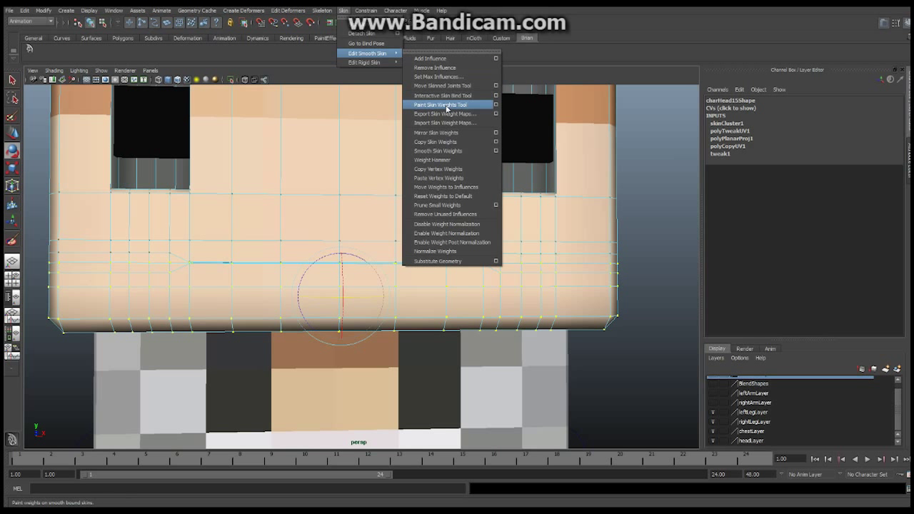
left_click(497, 105)
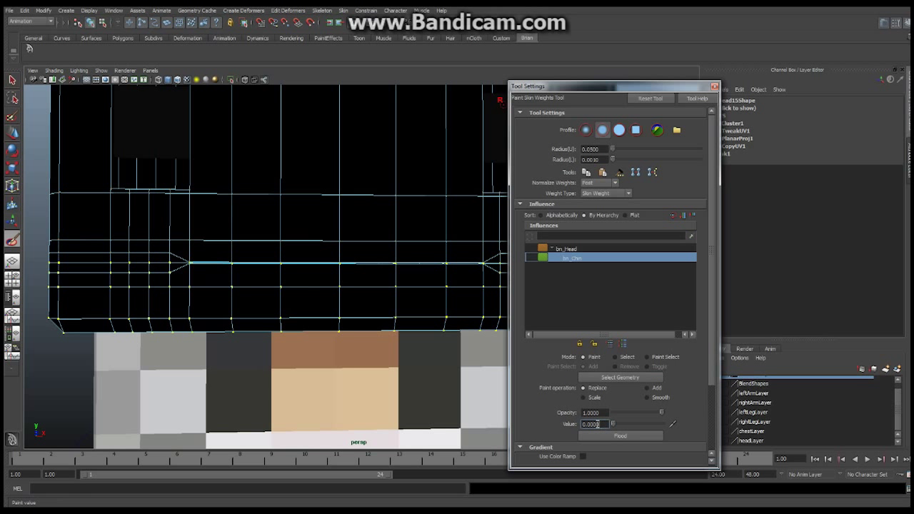
type("1")
left_click(638, 438)
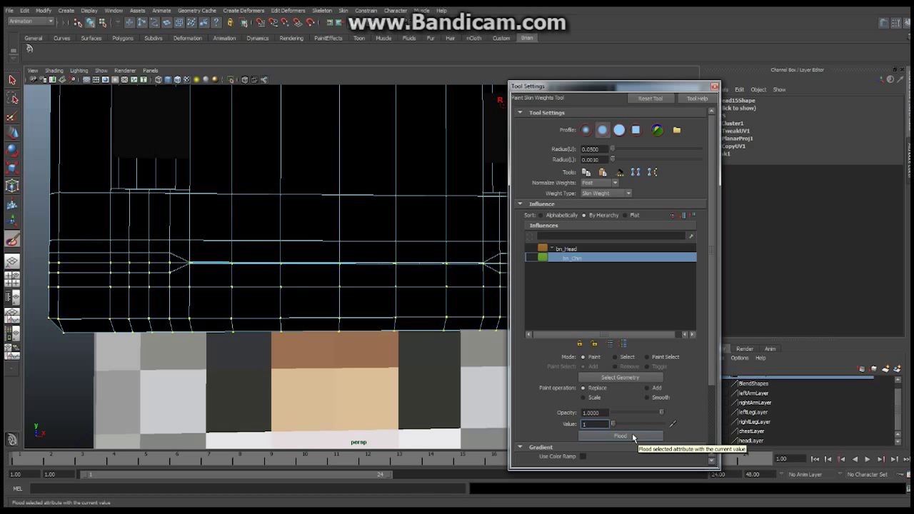
left_click(632, 438)
left_click(632, 438)
key("Return")
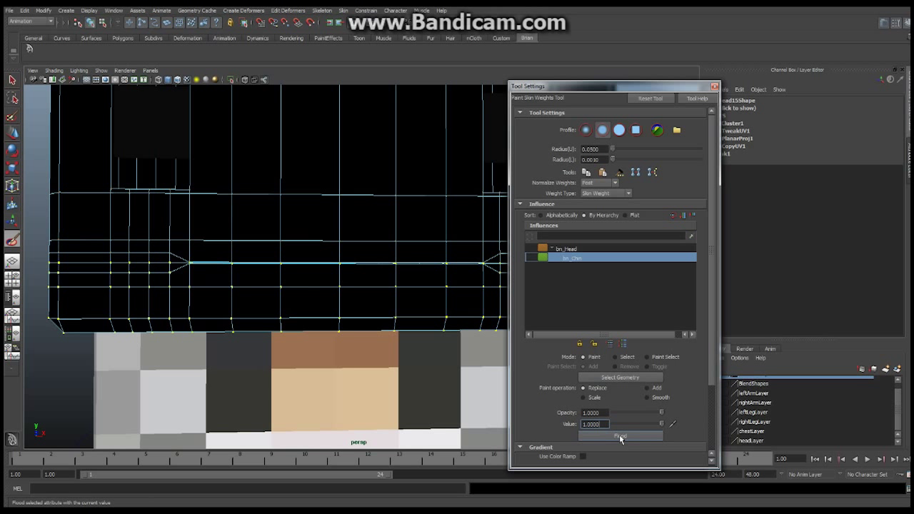
left_click(620, 437)
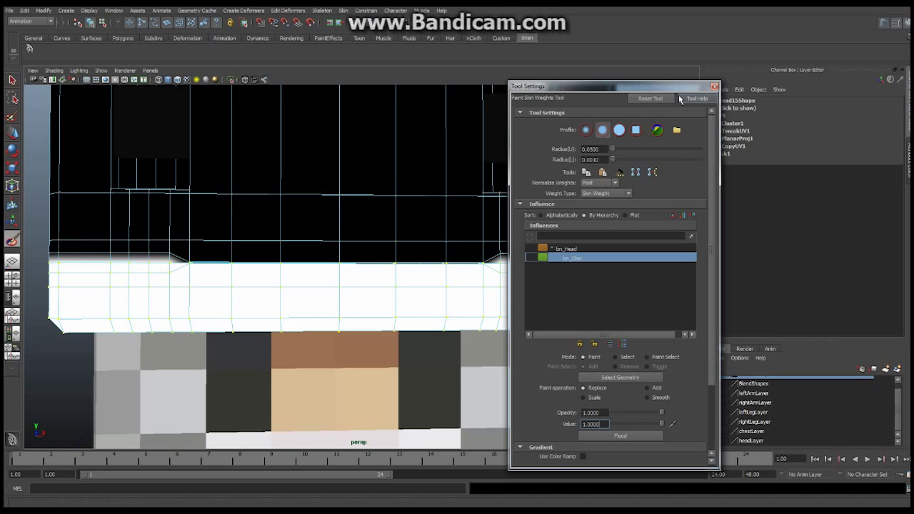
- Orbit around the weighted head and close the Tool Settings panel
left_click_drag(662, 89, 864, 88)
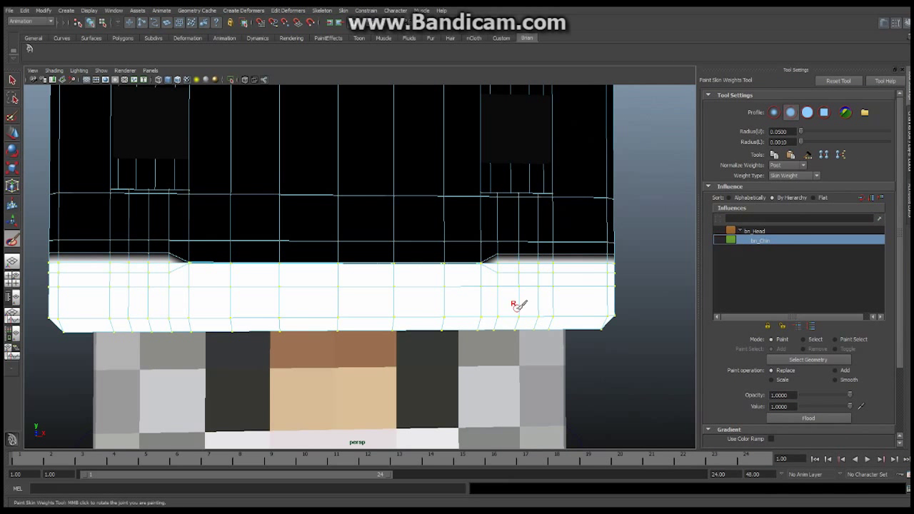
mouse_move(549, 281)
left_mouse_down("alt")
mouse_move(485, 275)
mouse_move(350, 292)
mouse_move(308, 286)
mouse_move(367, 310)
mouse_move(514, 287)
left_mouse_up("alt")
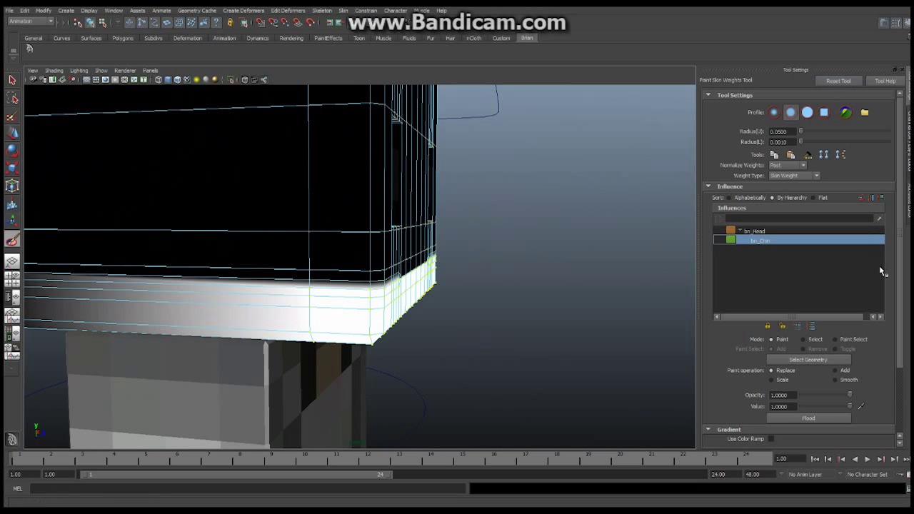
left_click_drag(785, 71, 679, 81)
left_click(799, 83)
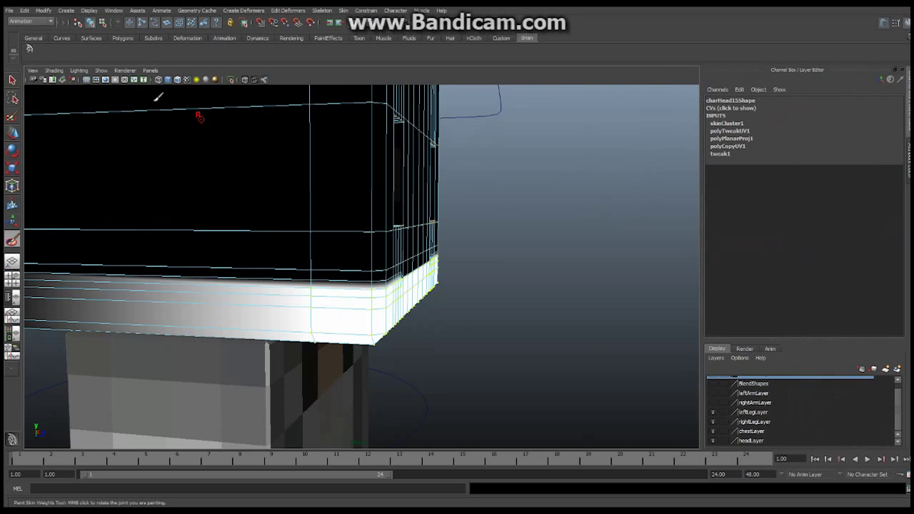
- Select the head object and turn joints back on under Show
left_click(12, 150)
key("6")
right_click_drag(360, 193, 399, 181)
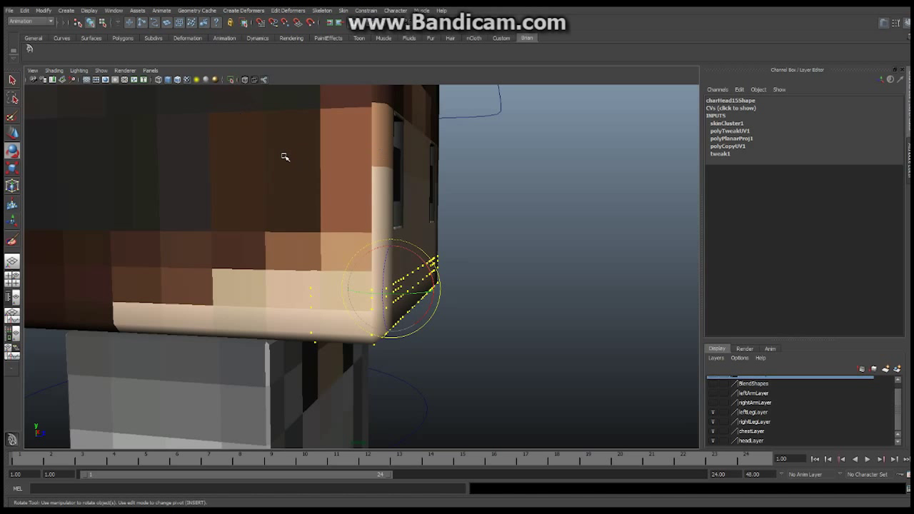
left_click(286, 157)
left_click(101, 71)
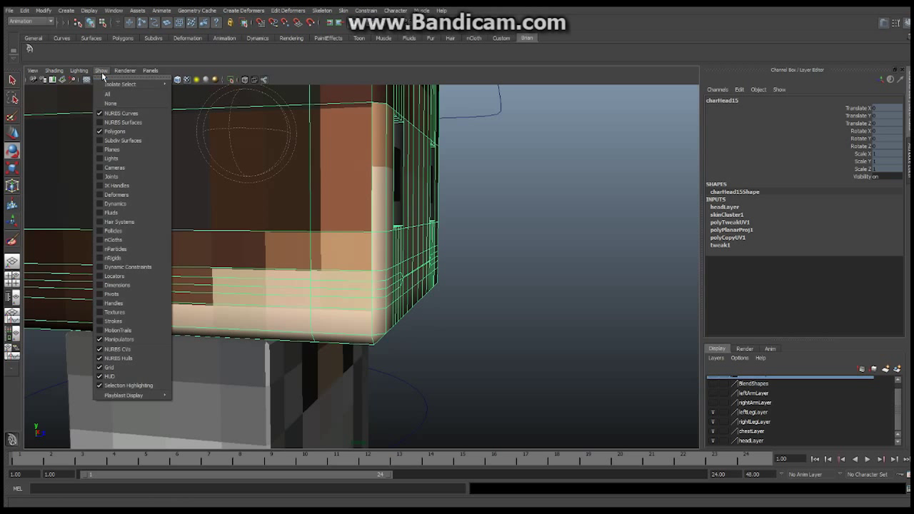
left_click(121, 176)
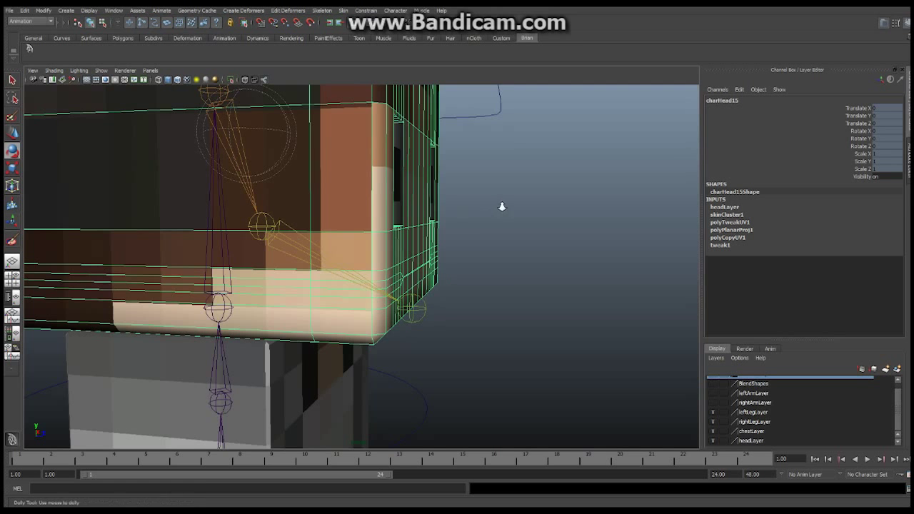
- Select bx_Jaw and rotate it to open, then close, the mouth
right_click_drag(502, 207, 341, 220, "alt")
left_click(291, 234)
left_click_drag(379, 234, 200, 228, "alt")
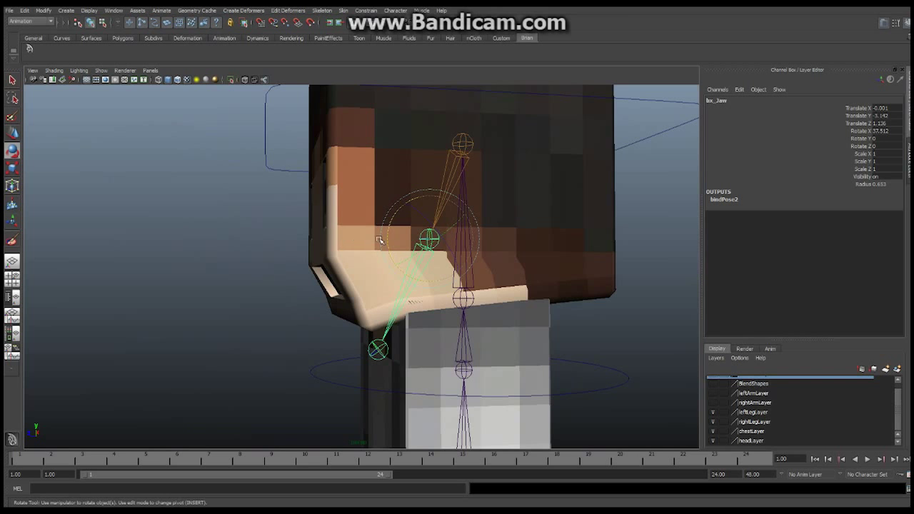
left_click_drag(427, 246, 481, 240, "alt")
left_click_drag(391, 210, 463, 246)
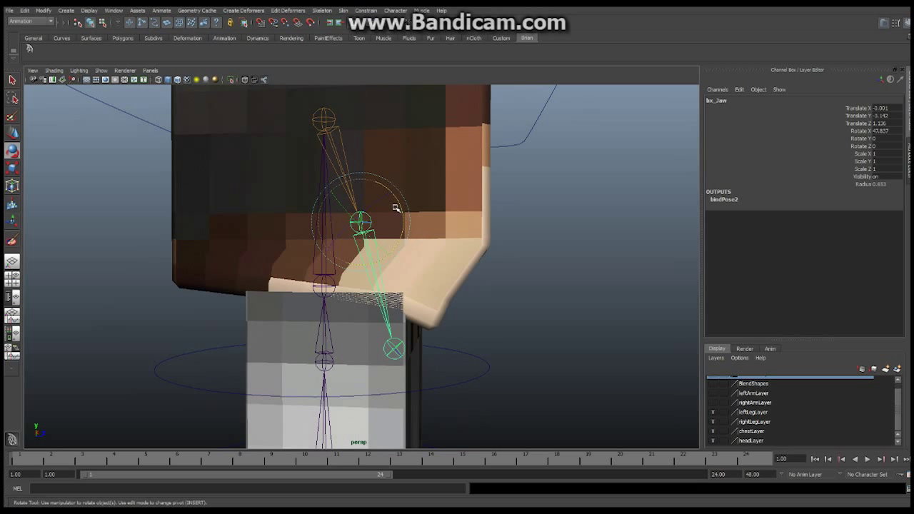
mouse_move(398, 206)
left_mouse_down()
mouse_move(386, 173)
mouse_move(394, 207)
mouse_move(387, 193)
left_mouse_up()
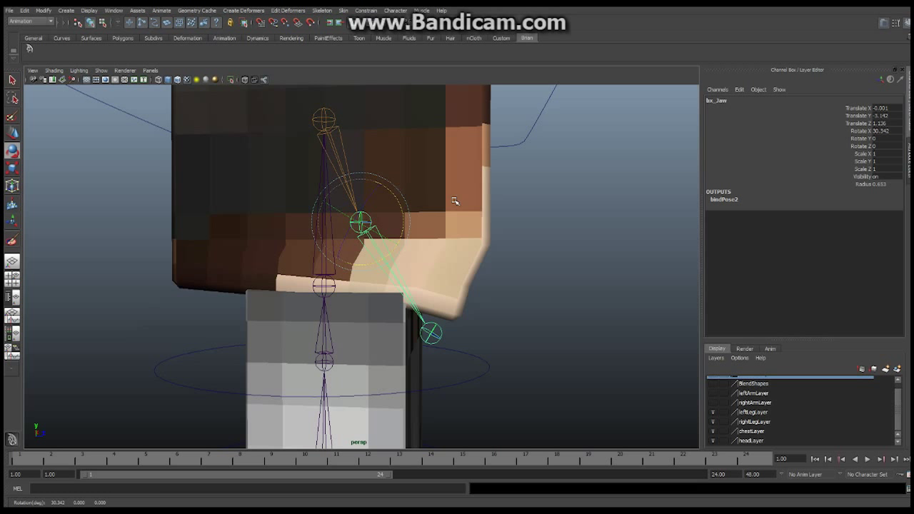
- From a front-right view, reselect bx_Jaw and switch to the Rotate tool
mouse_move(455, 209)
left_mouse_down("alt")
mouse_move(411, 209)
mouse_move(380, 199)
mouse_move(379, 188)
mouse_move(570, 203)
left_mouse_up("alt")
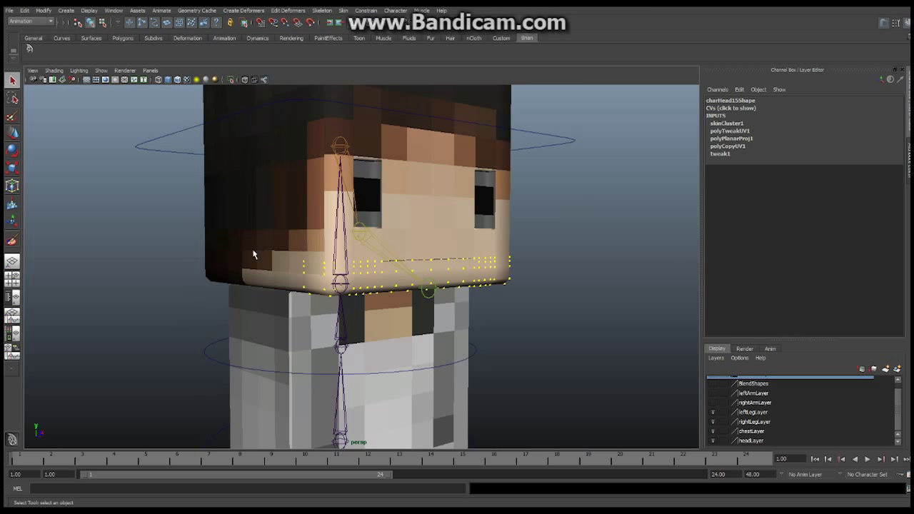
left_click_drag(253, 254, 374, 247, "alt")
left_click(313, 172)
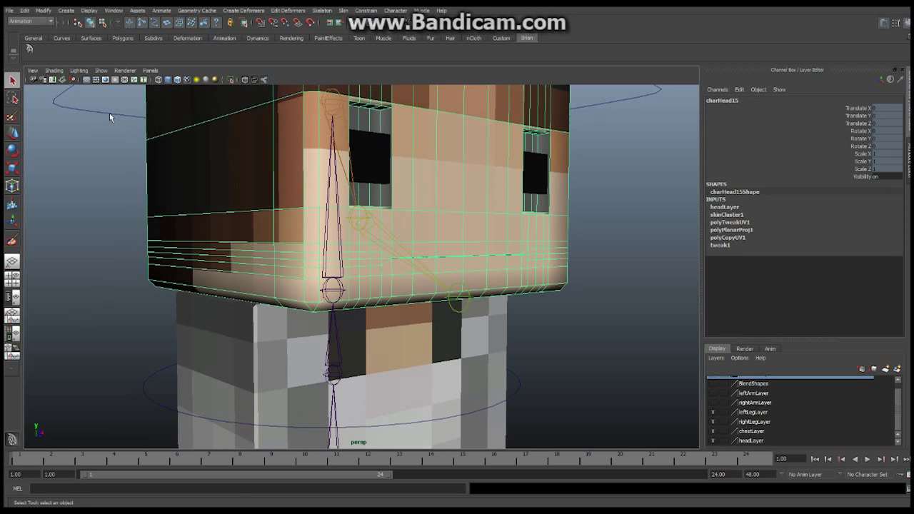
left_click(360, 222)
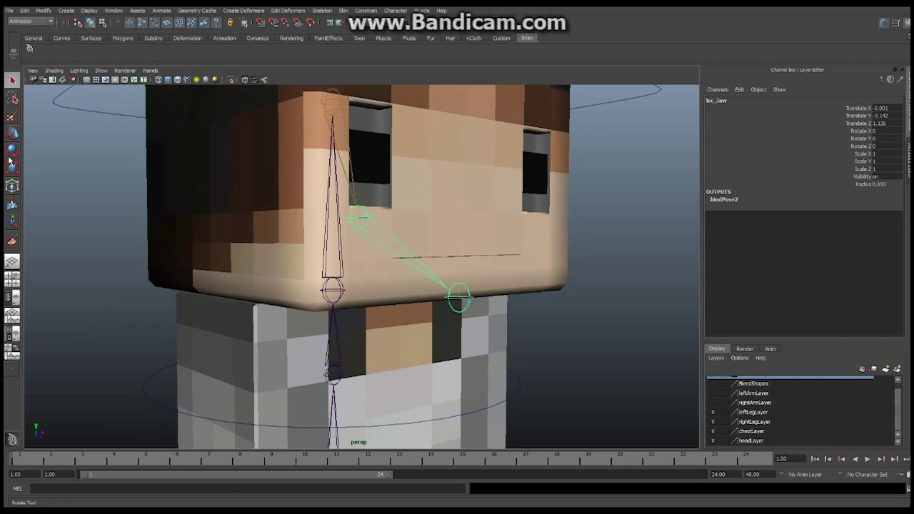
key("e")
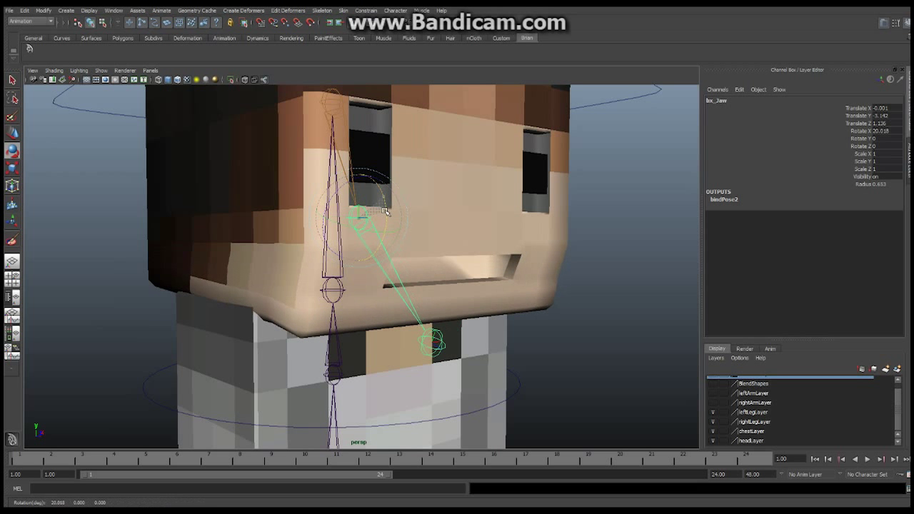